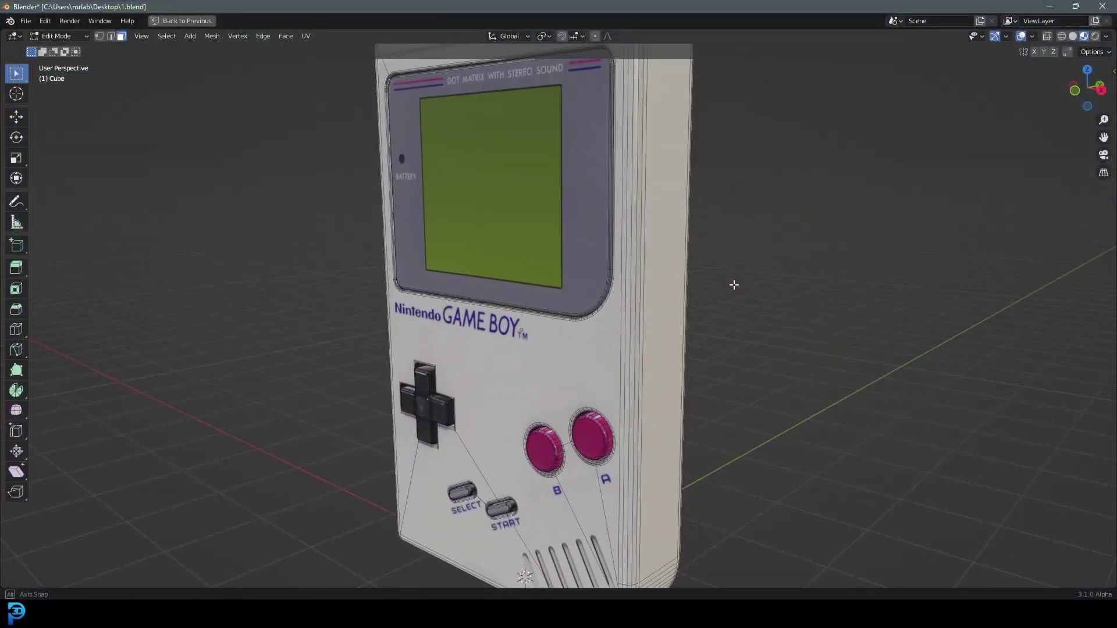
pyautogui.press('alt')
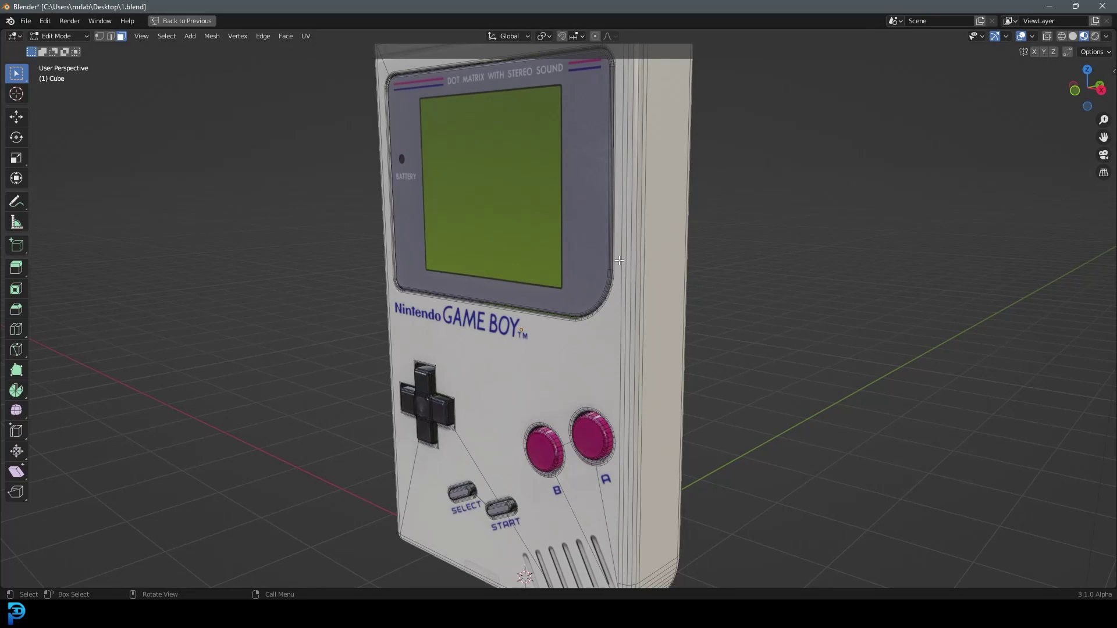
pyautogui.moveTo(610, 264); pyautogui.dragTo(689, 256, button='middle')
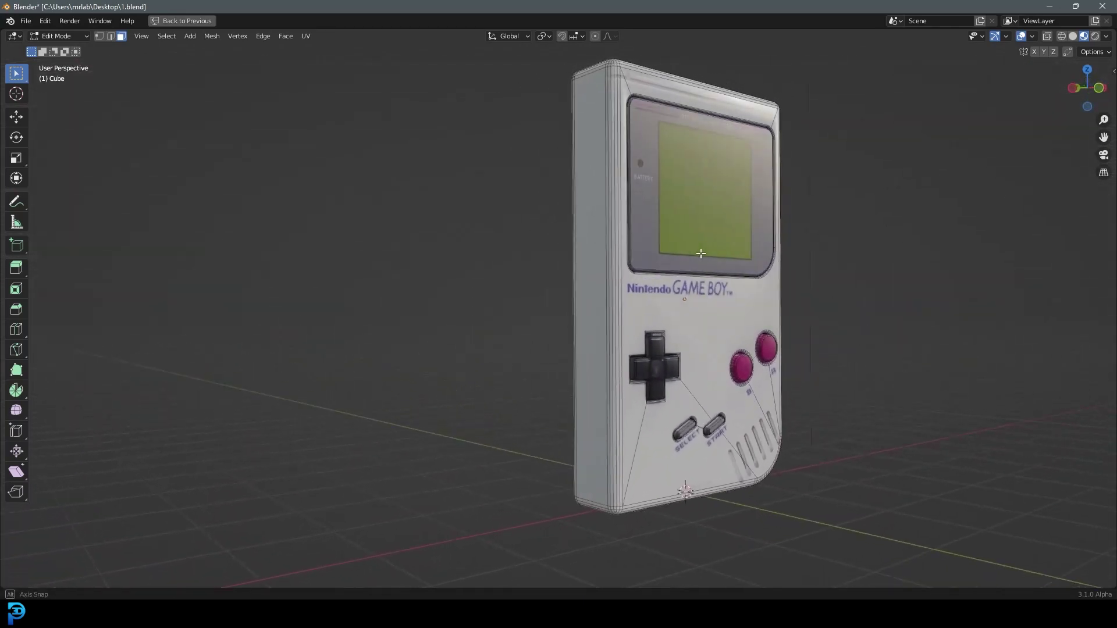
pyautogui.moveTo(537, 250); pyautogui.dragTo(496, 259, button='middle')
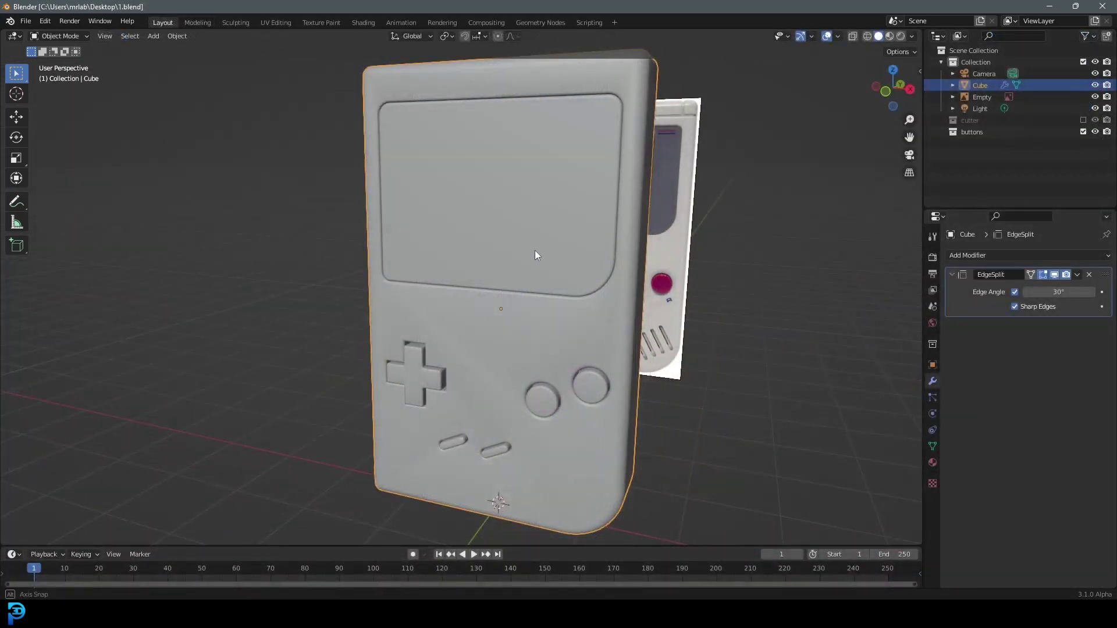
# Add a plane mesh under the Game Boy body and scale it up uniformly into a large floor.
pyautogui.scroll(-3, 495, 255)
pyautogui.hotkey('shift', 'a')
pyautogui.moveTo(490, 216)
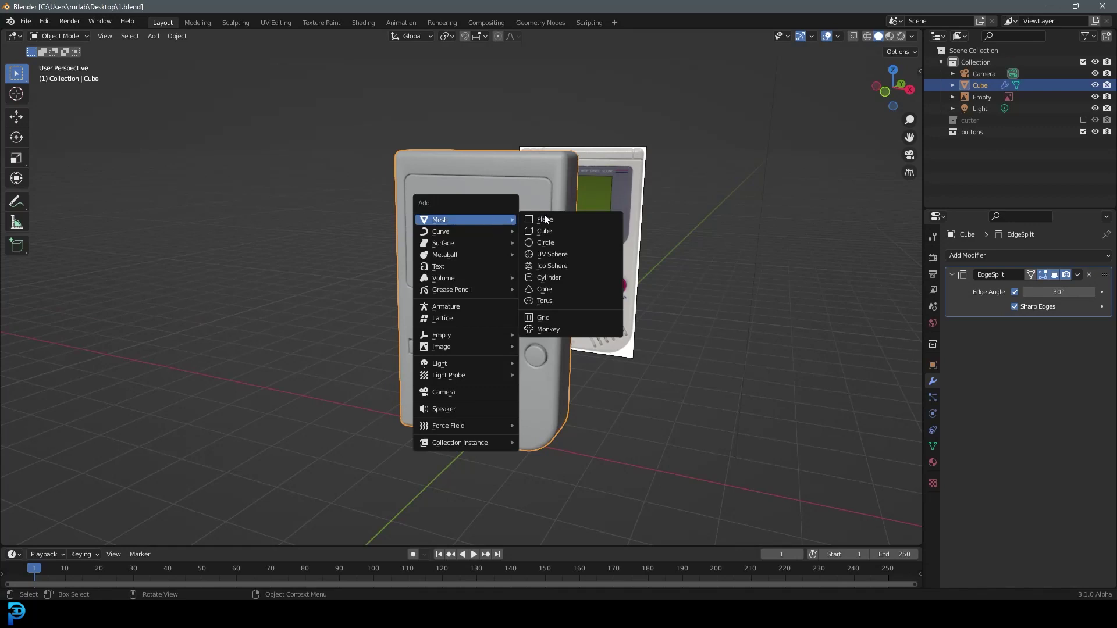
pyautogui.click(547, 220)
pyautogui.scroll(-3, 562, 247)
pyautogui.moveTo(545, 359); pyautogui.dragTo(455, 287, button='middle')
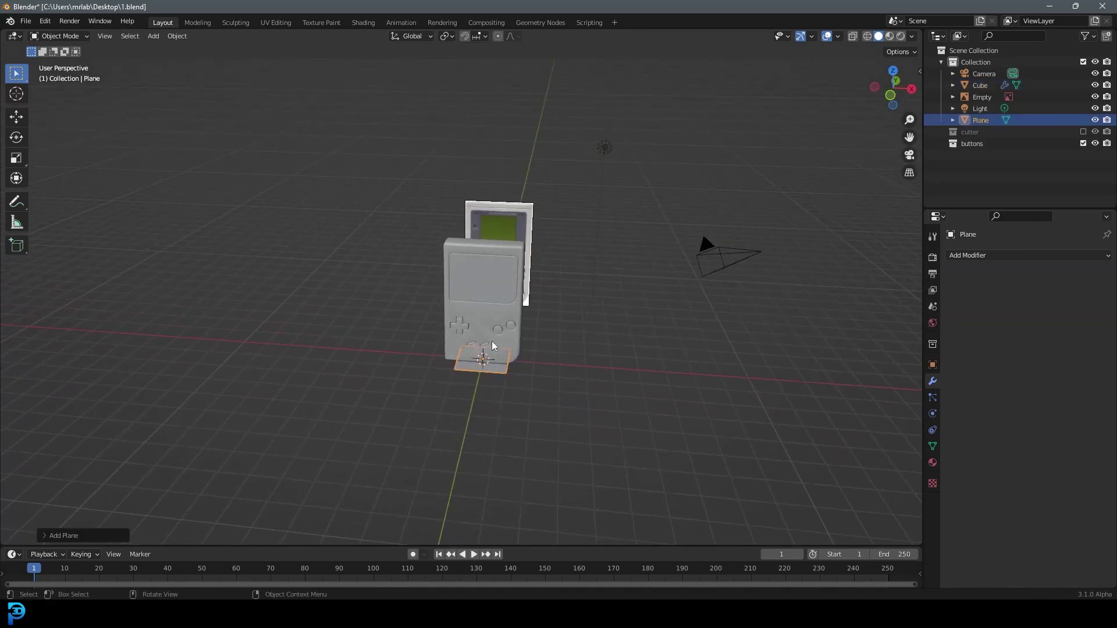
pyautogui.moveTo(634, 332)
pyautogui.mouseDown(button='middle')
pyautogui.moveTo(653, 341)
pyautogui.moveTo(640, 346)
pyautogui.mouseUp(button='middle')
pyautogui.press('s')
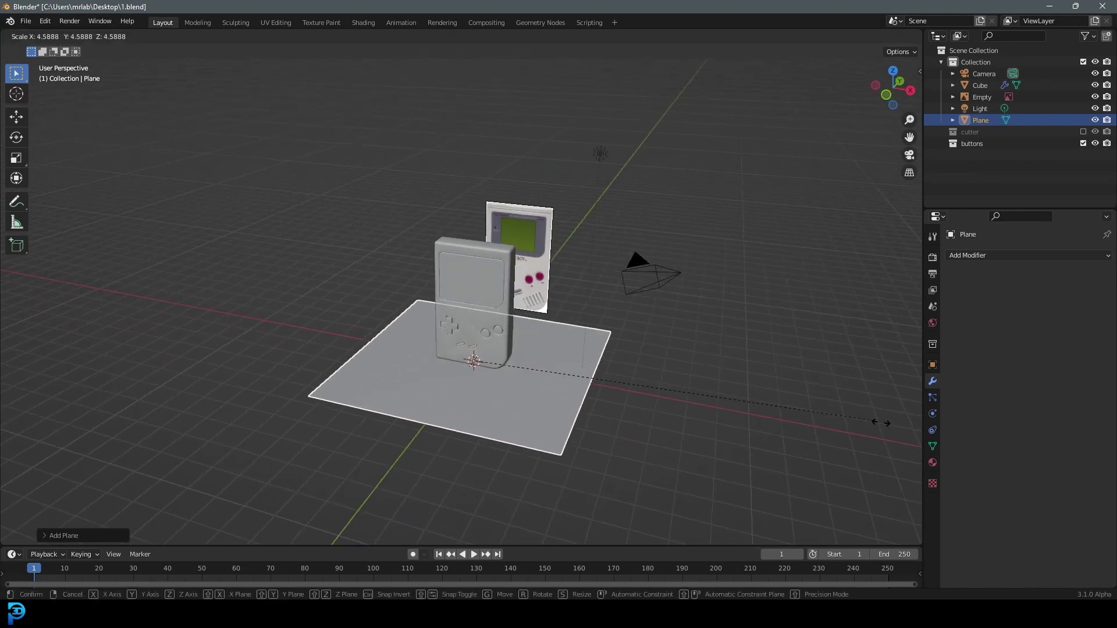
pyautogui.click(429, 484)
pyautogui.scroll(-3, 529, 424)
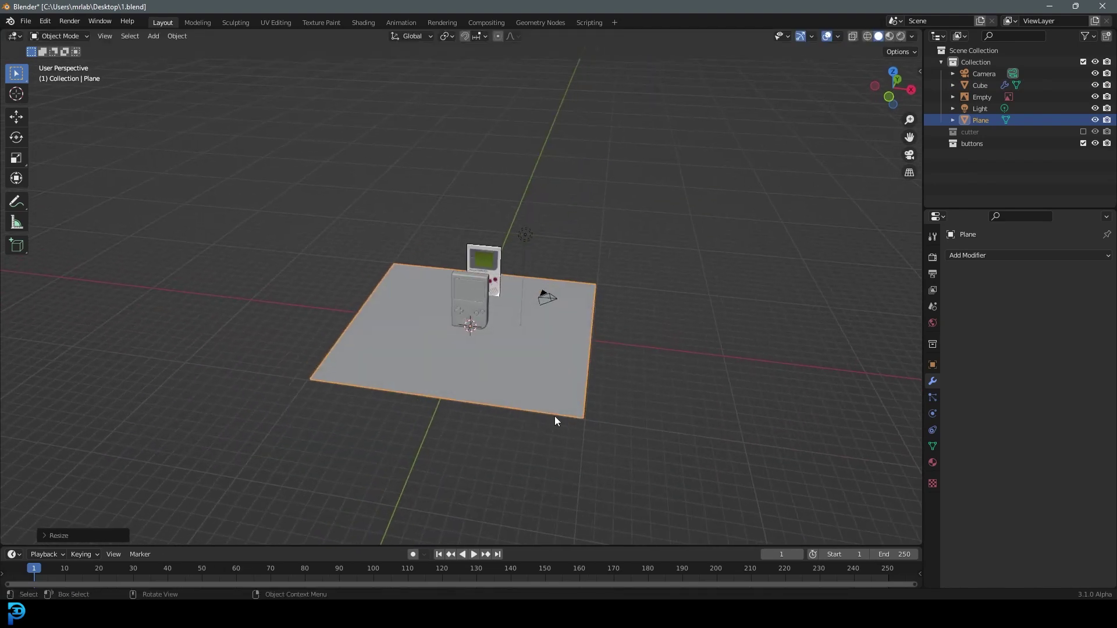
pyautogui.press('s')
pyautogui.press('x')
pyautogui.rightClick(664, 424)
# Stretch the floor plane along the X axis to about twice its width.
pyautogui.moveTo(547, 366); pyautogui.dragTo(537, 368, button='middle')
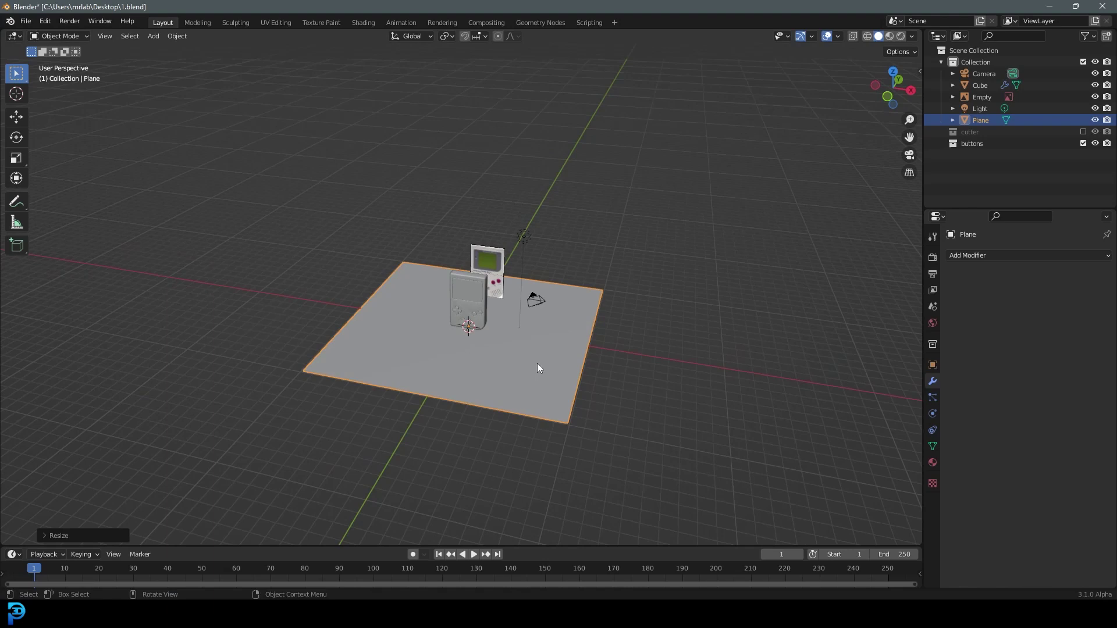
pyautogui.press('s')
pyautogui.press('x')
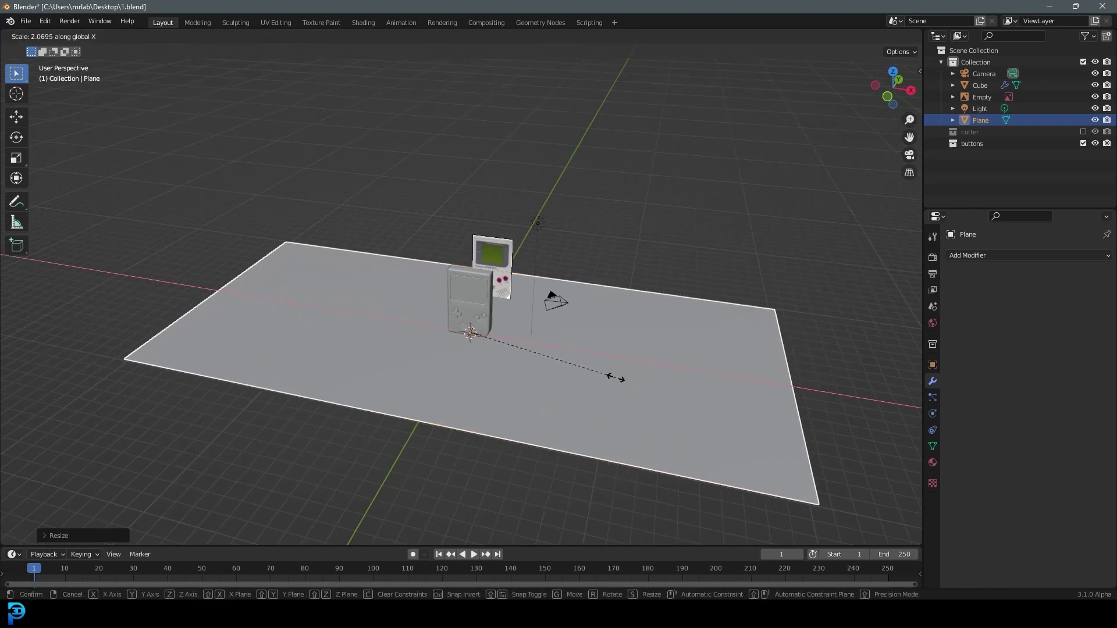
pyautogui.click(610, 377)
pyautogui.moveTo(610, 377); pyautogui.dragTo(533, 370, button='middle')
# In Edit Mode, move the plane's edge behind the reference image about 9.7 m along the Y axis.
pyautogui.press('Tab')
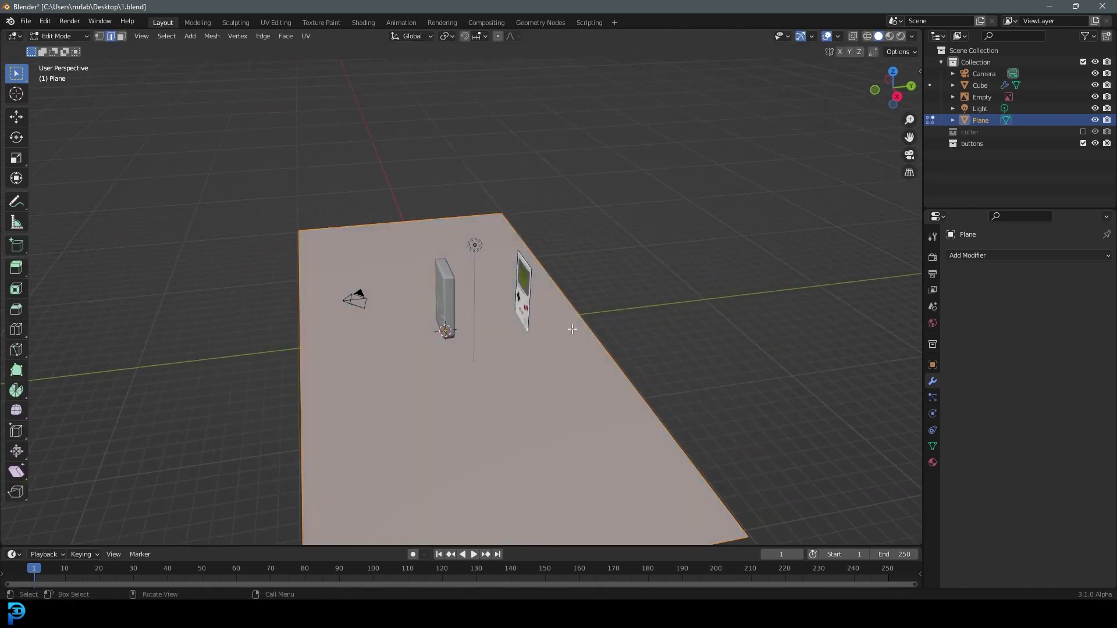
pyautogui.click(572, 294)
pyautogui.moveTo(589, 304); pyautogui.dragTo(586, 316, button='middle')
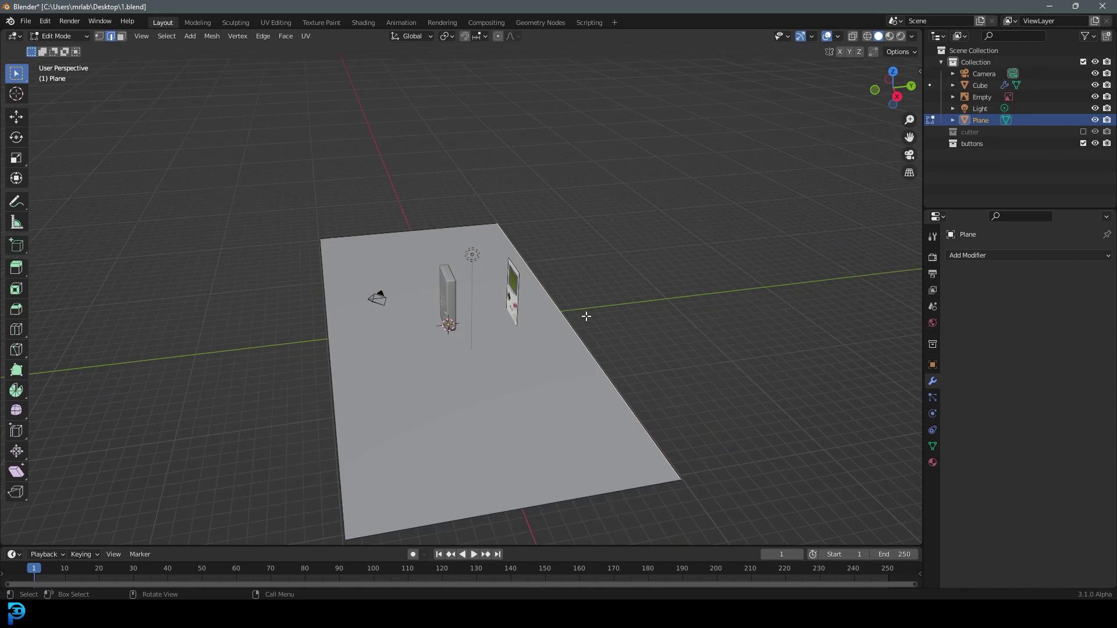
pyautogui.click(586, 316)
pyautogui.press('g')
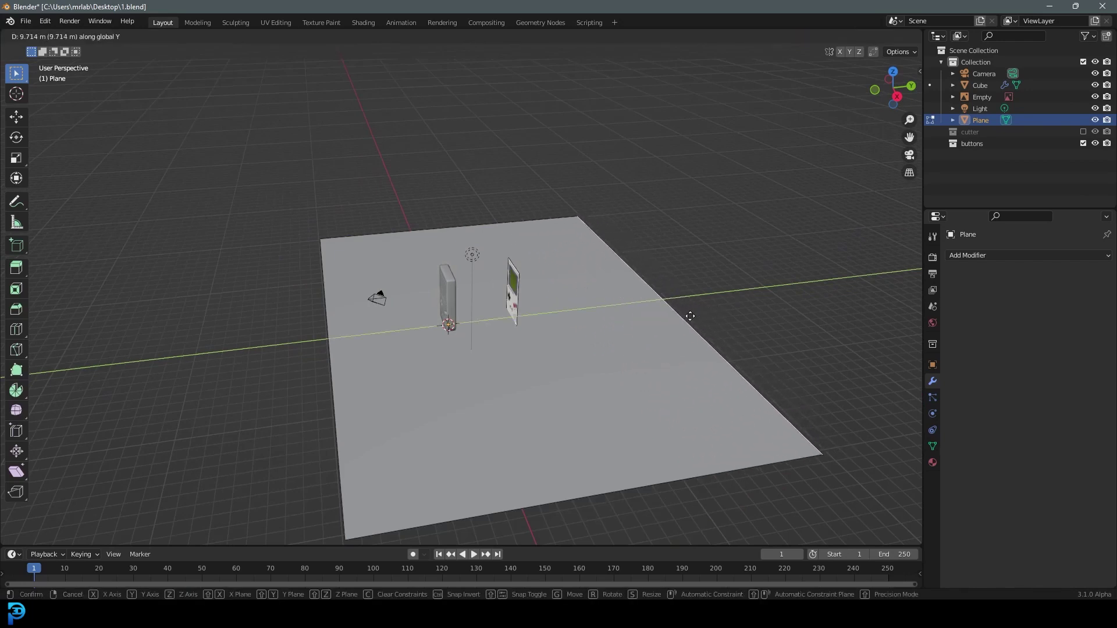
pyautogui.click(690, 316)
# Extrude the plane's back edge straight up along Z to form a tall backdrop wall.
pyautogui.press('e')
pyautogui.press('z')
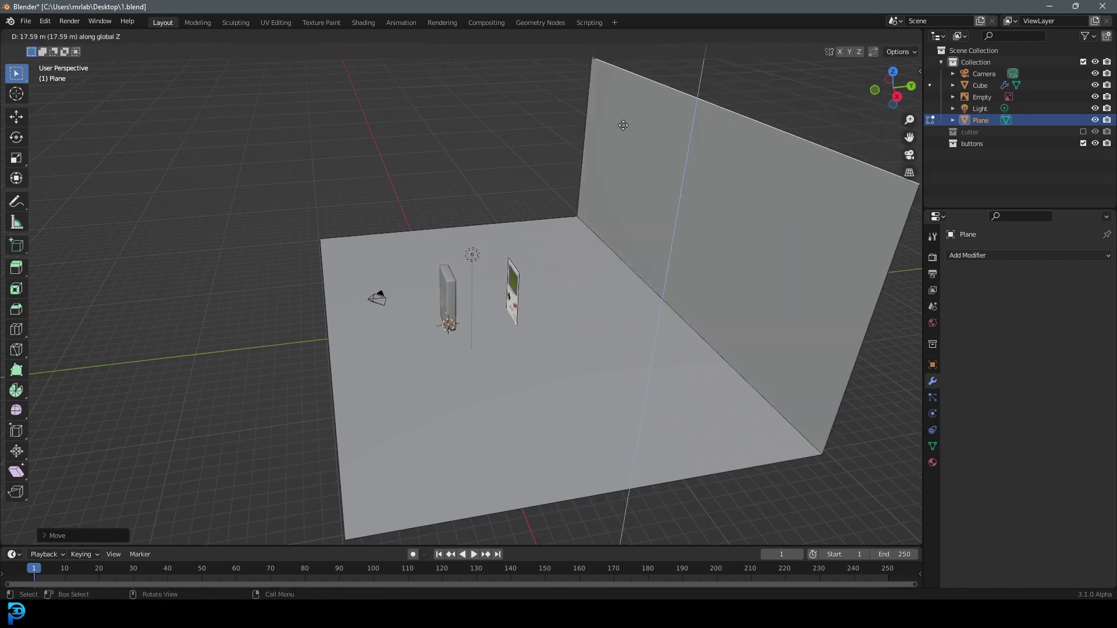
pyautogui.click(703, 72)
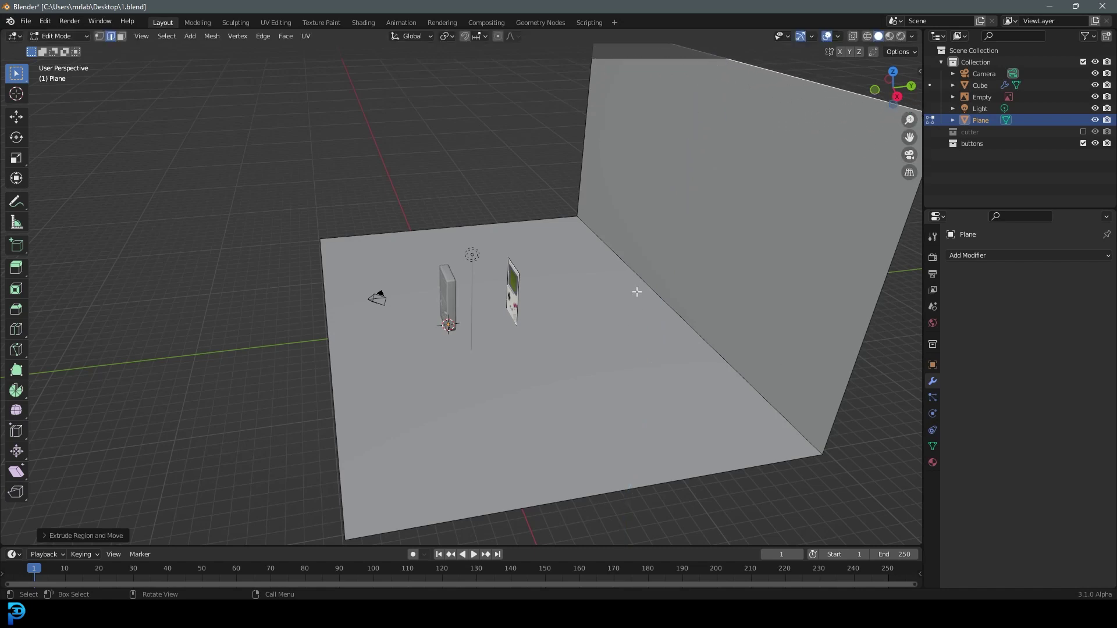
# Bevel the edge between floor and wall with 12 segments and a width of about 0.84 m to form a wide curve.
pyautogui.click(637, 292)
pyautogui.hotkey('ctrl', 'b')
pyautogui.scroll(3, 786, 454)
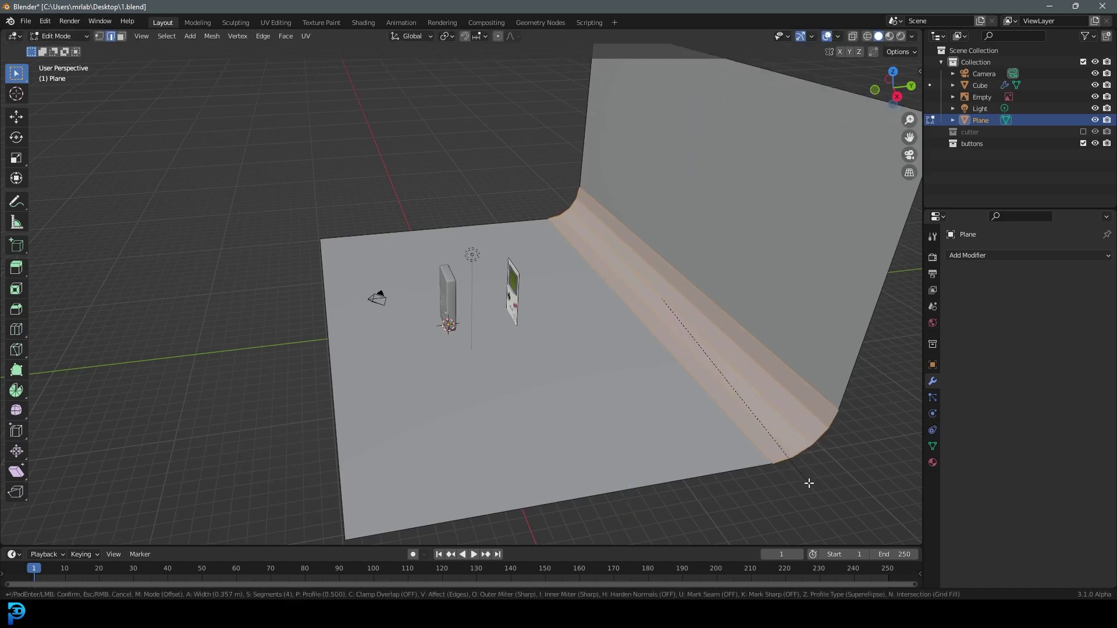
pyautogui.scroll(6, 836, 54)
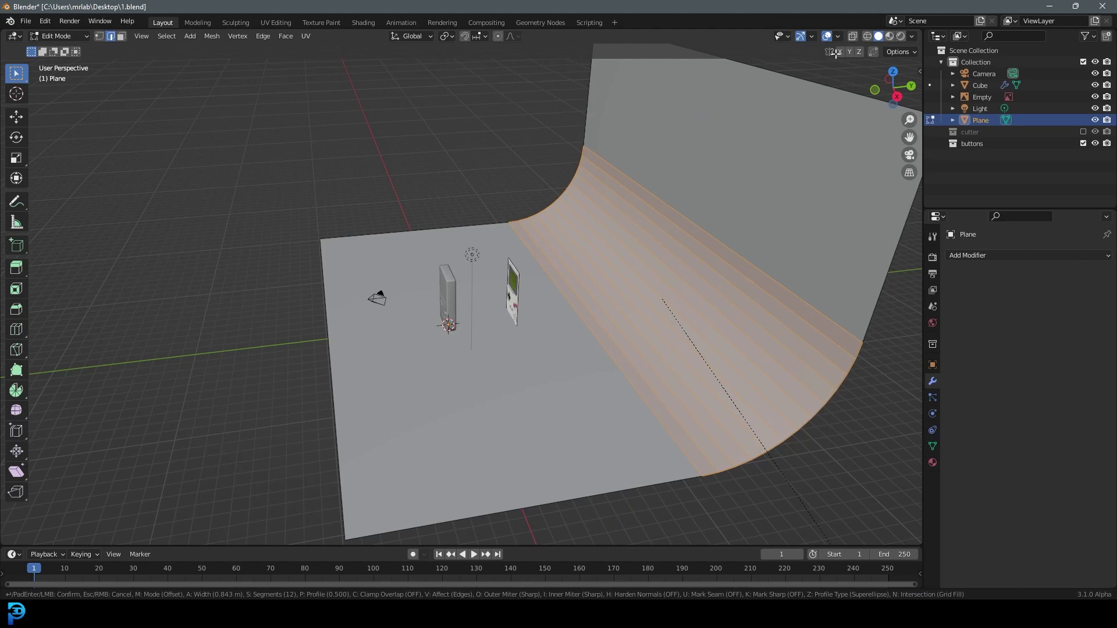
pyautogui.click(837, 54)
# Return to Object Mode and apply smooth shading to the backdrop.
pyautogui.moveTo(661, 246); pyautogui.dragTo(711, 244, button='middle')
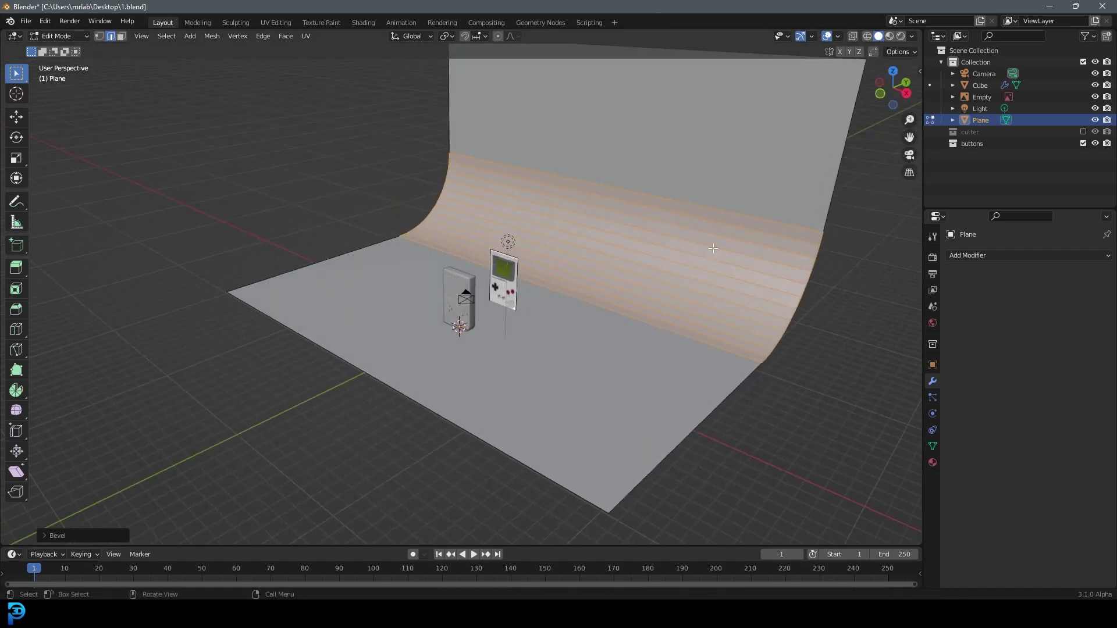
pyautogui.press('Tab')
pyautogui.moveTo(603, 256); pyautogui.dragTo(636, 244, button='middle')
pyautogui.scroll(2, 635, 243)
pyautogui.rightClick(611, 201)
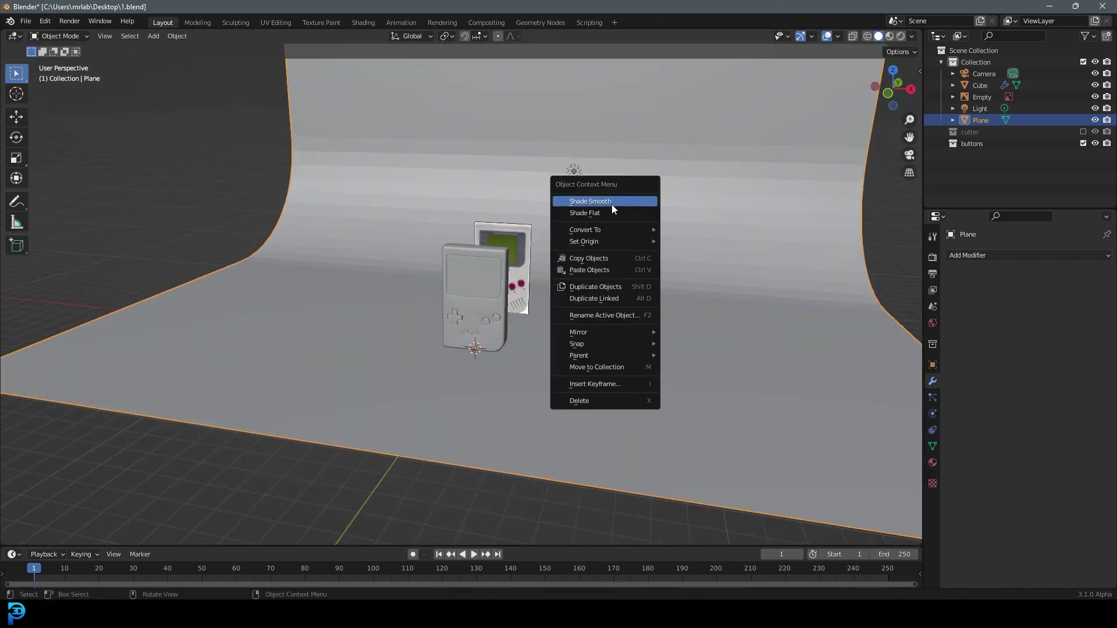
pyautogui.click(597, 203)
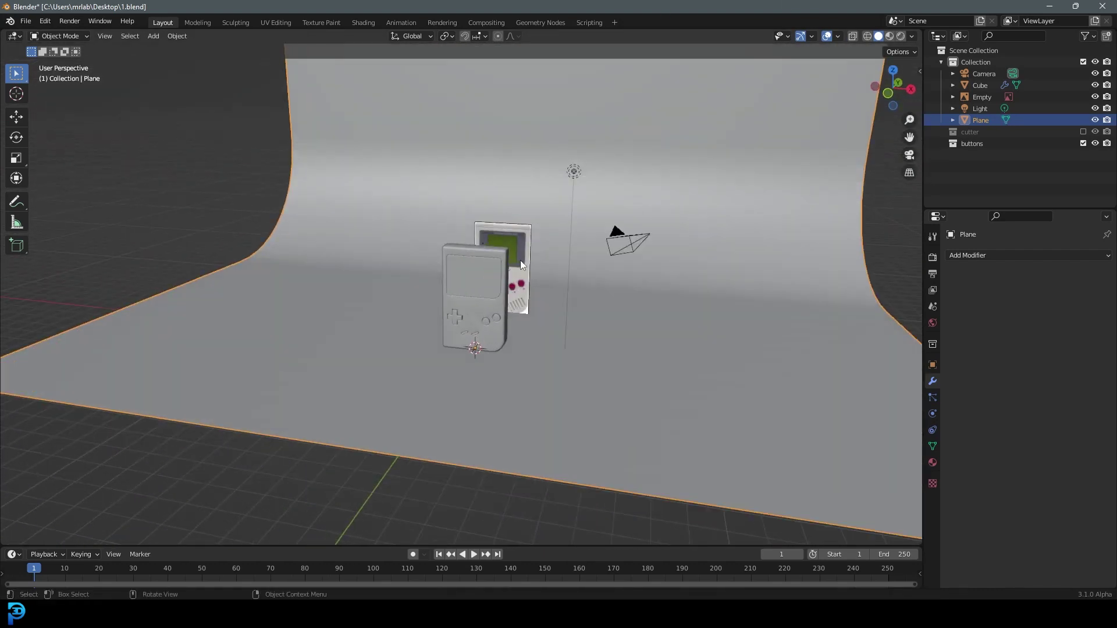
# Look through the camera, then rotate it freely and move it so the Game Boy model faces the view upright.
pyautogui.click(629, 246)
pyautogui.press('KP_0')
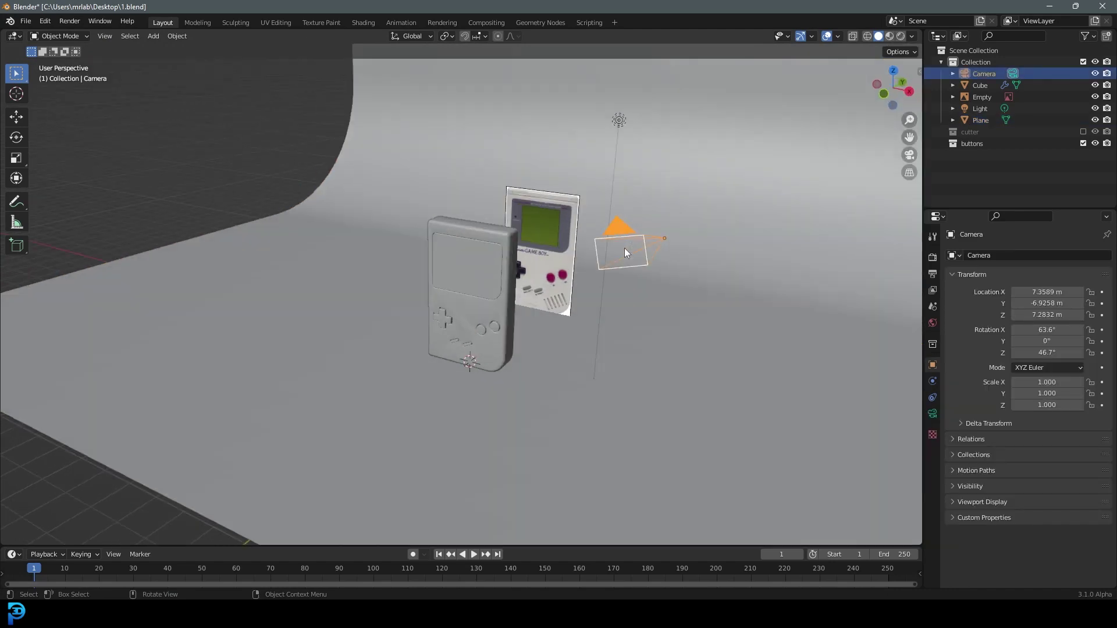
pyautogui.press('r')
pyautogui.press('r')
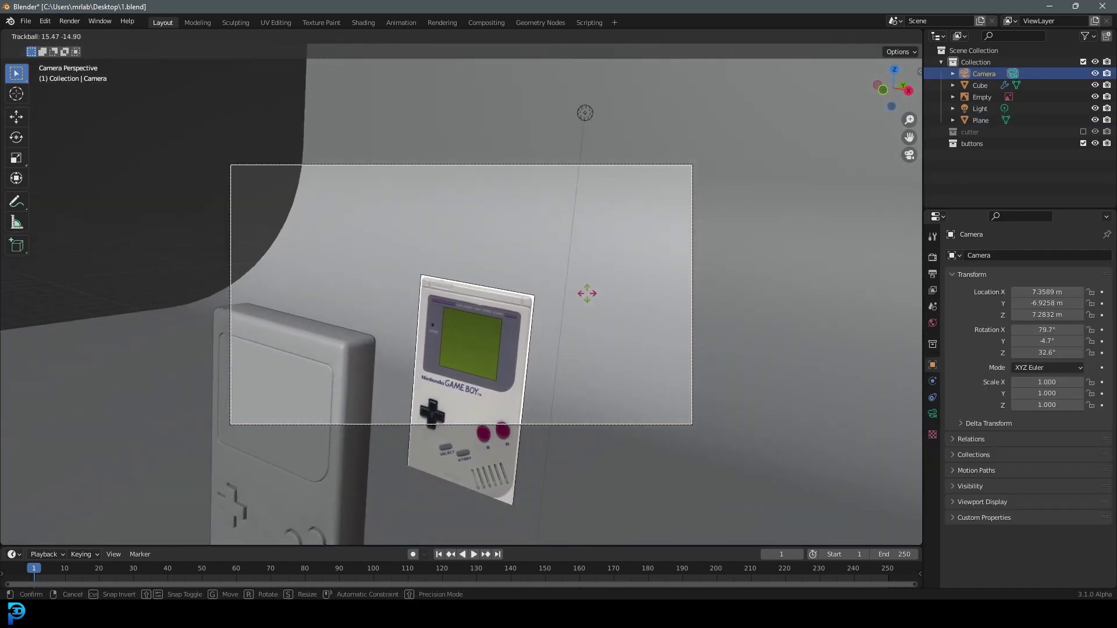
pyautogui.press('g')
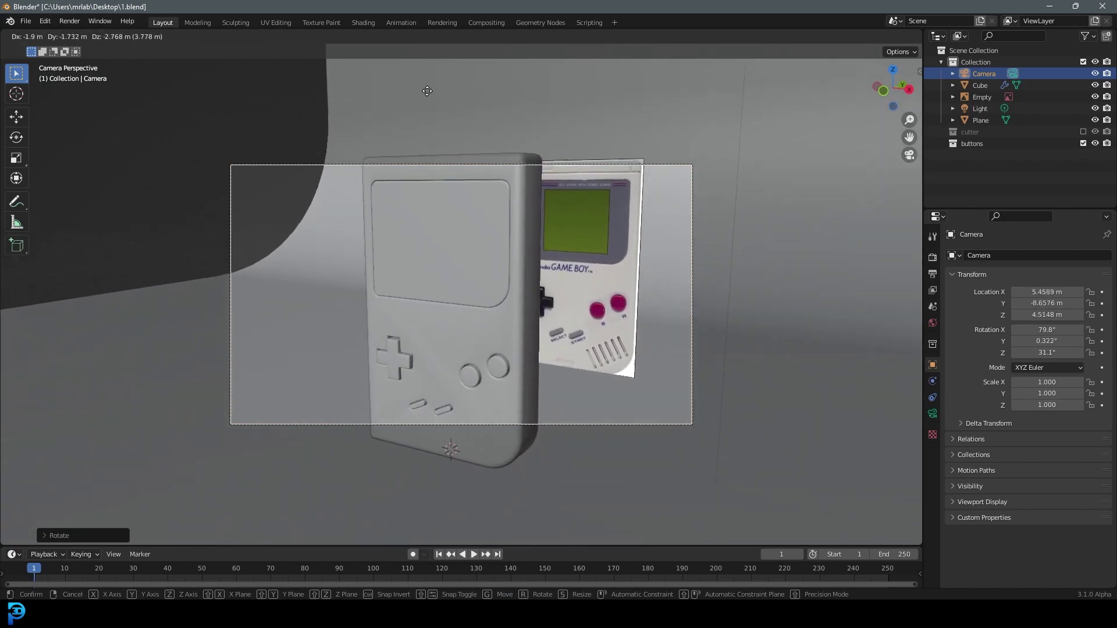
pyautogui.click(427, 110)
# Move the camera slightly closer to the Game Boy along its local Z axis.
pyautogui.press('g')
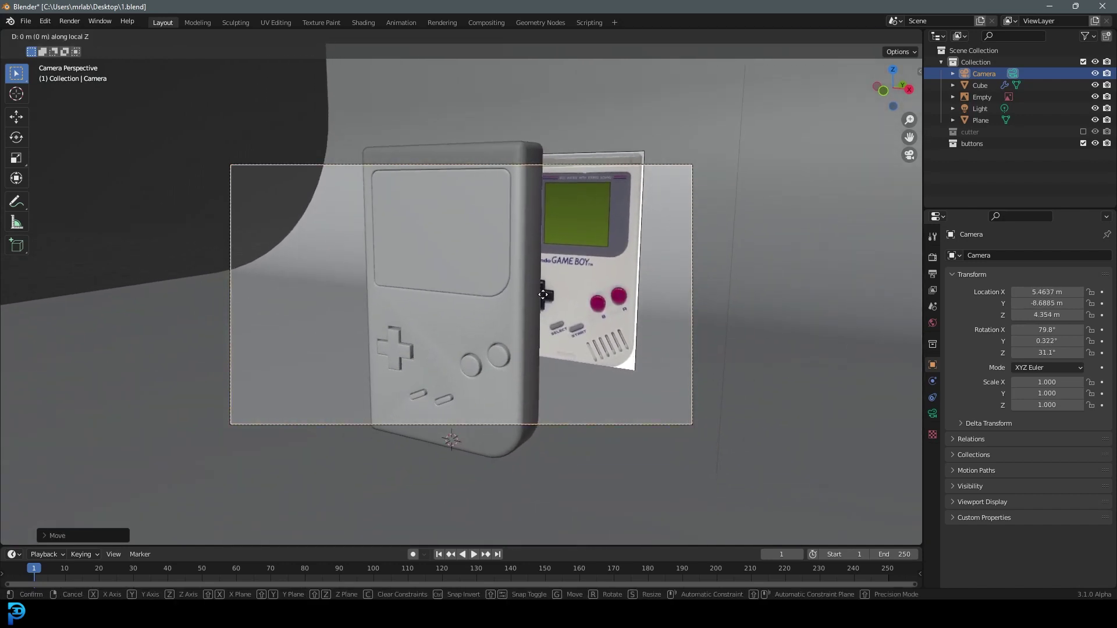
pyautogui.press('z')
pyautogui.press('z')
pyautogui.click(518, 221)
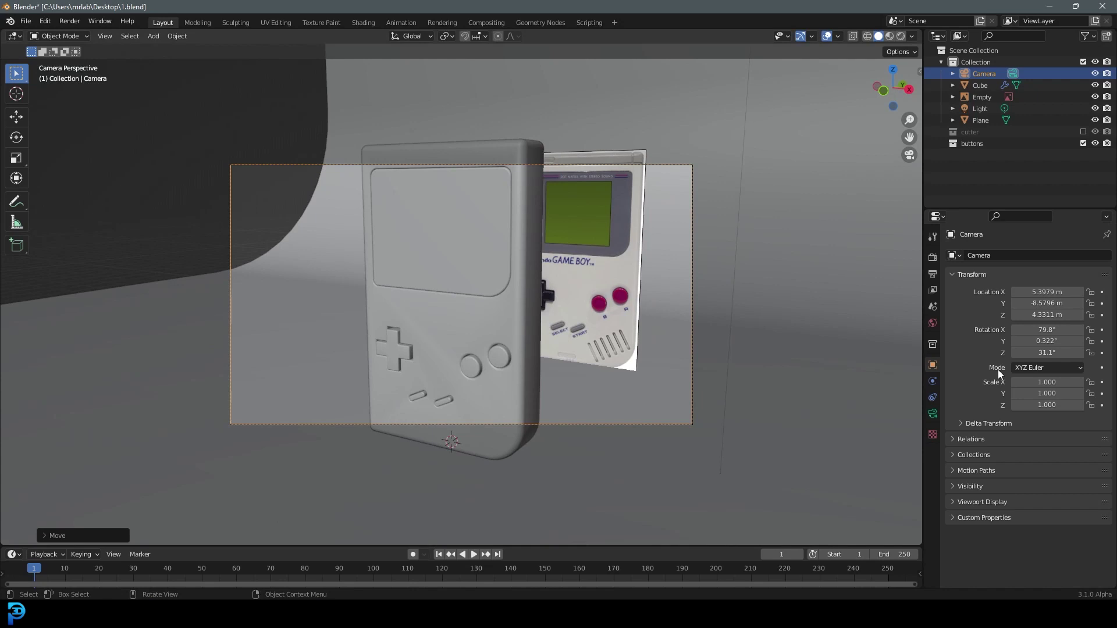
# Set the camera's focal length to 95 mm and pull it back along its local Z axis to frame the whole model.
pyautogui.click(932, 414)
pyautogui.click(1053, 311)
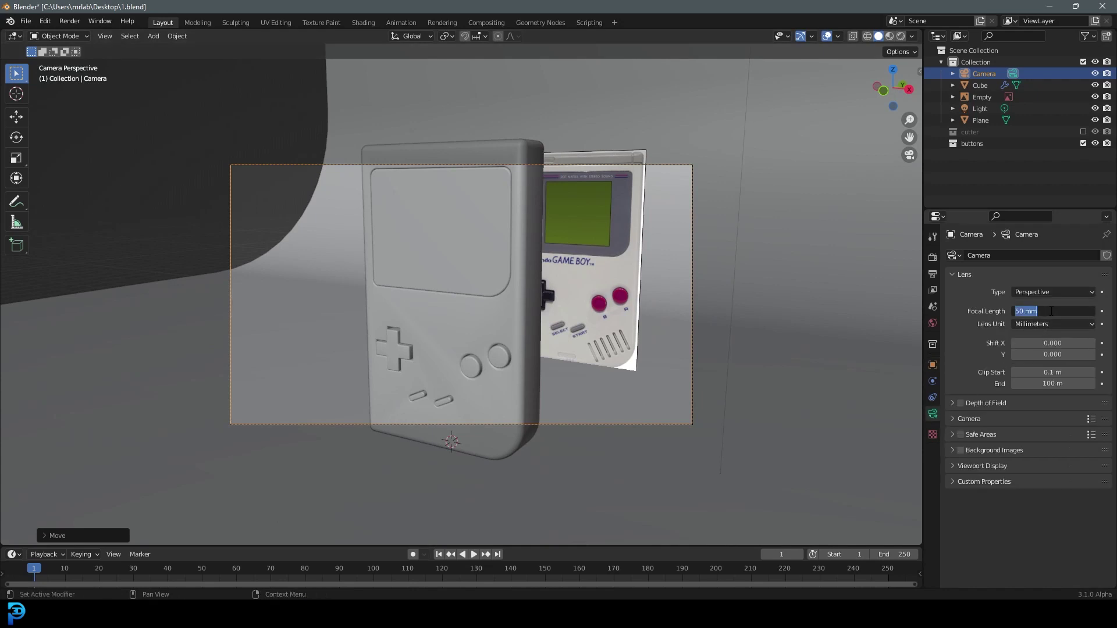
pyautogui.write('95')
pyautogui.press('Return')
pyautogui.press('g')
pyautogui.press('z')
pyautogui.press('z')
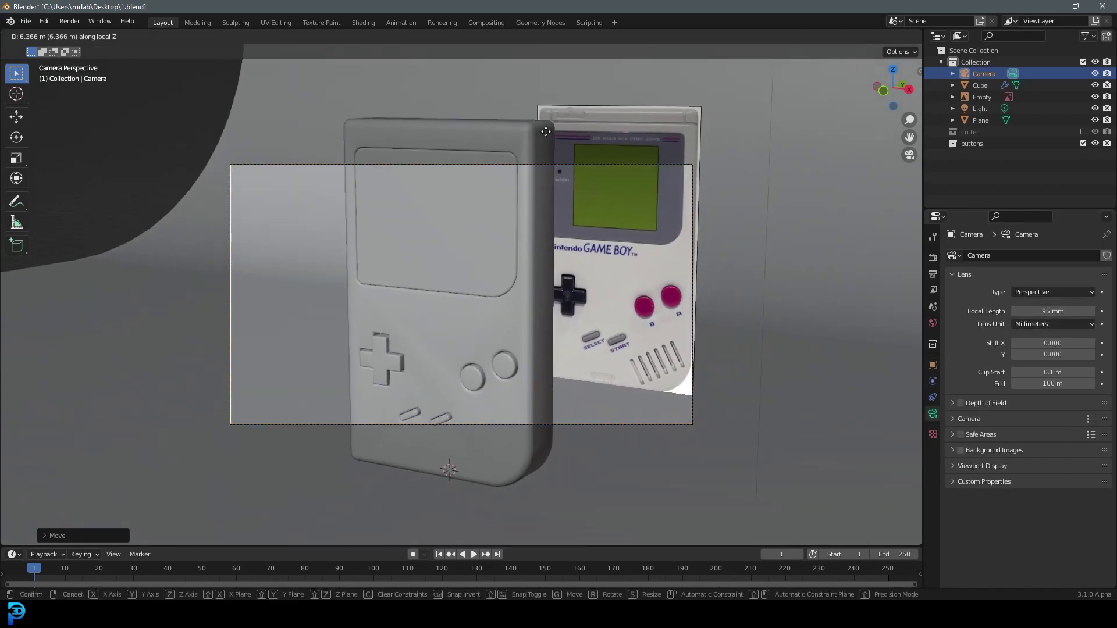
pyautogui.click(546, 132)
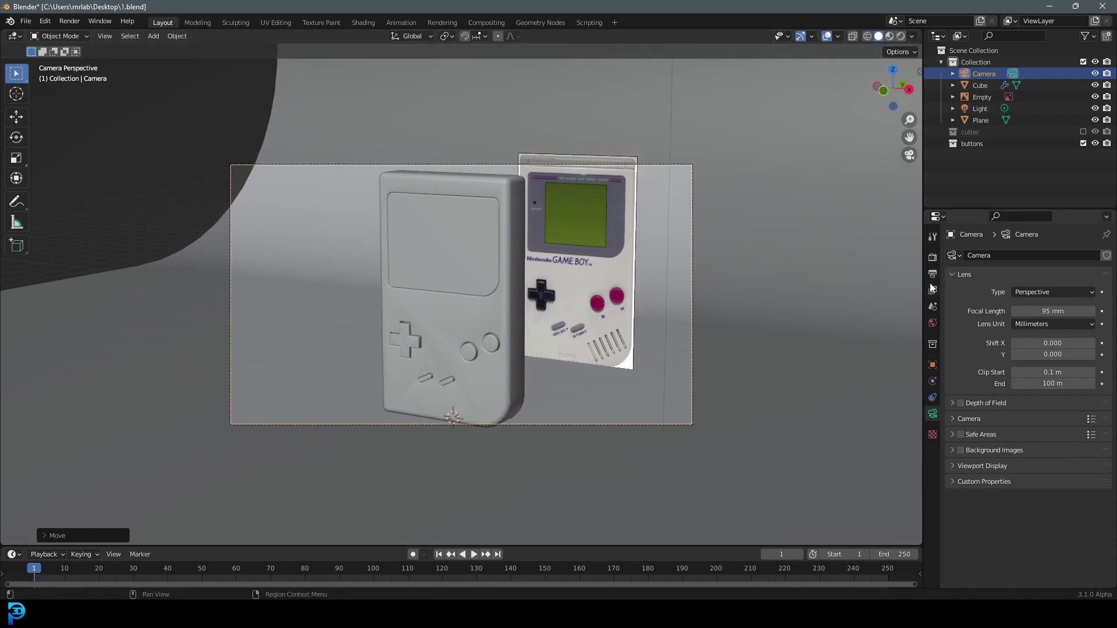
# Set the render output's horizontal resolution to 1080 px for a square frame.
pyautogui.click(934, 274)
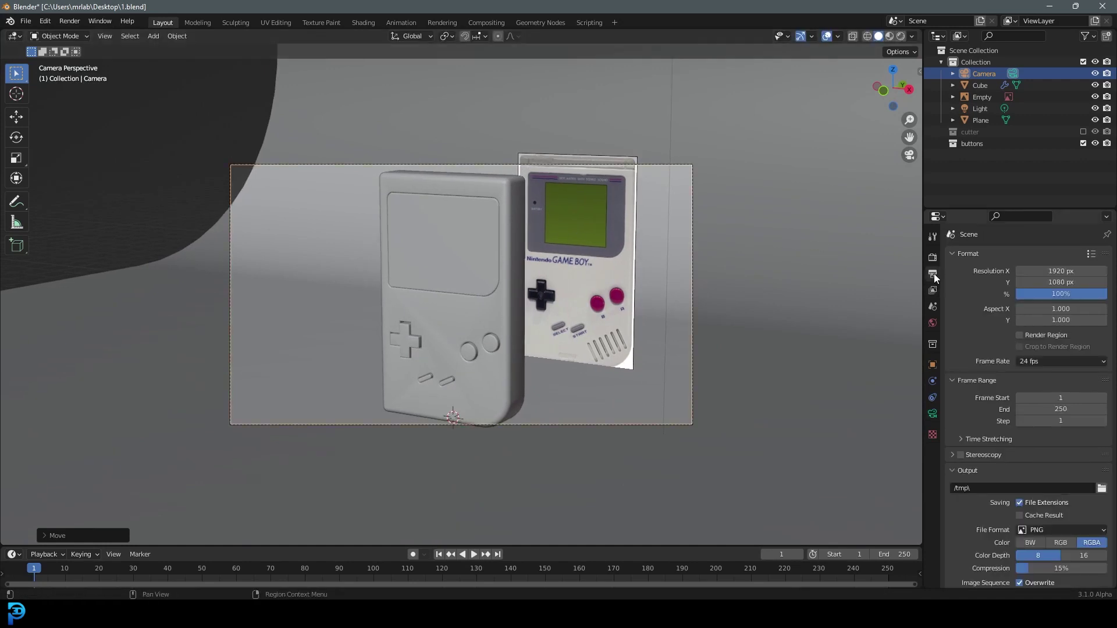
pyautogui.click(1081, 271)
pyautogui.write('1080')
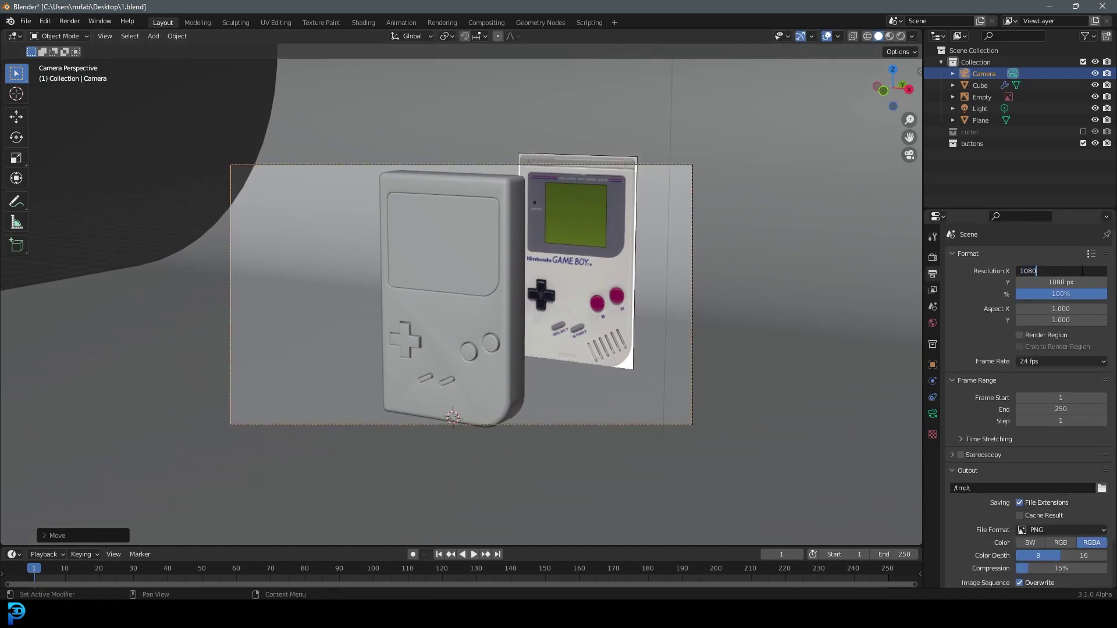
pyautogui.press('Return')
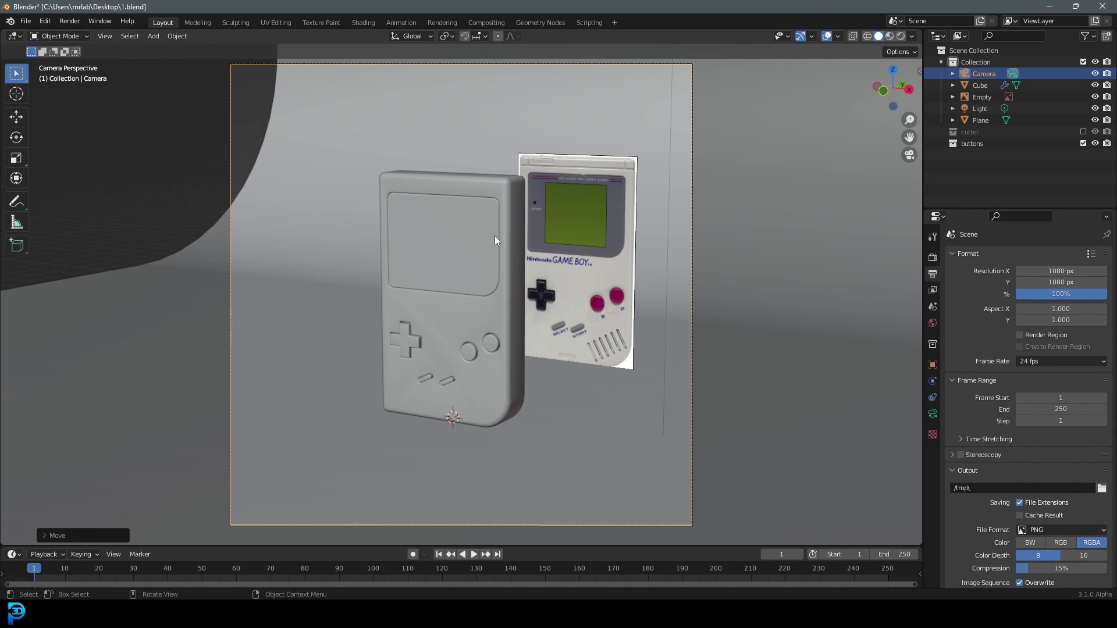
# Adjust the camera's distance along its local Z axis to fit the Game Boy in the square frame.
pyautogui.press('g')
pyautogui.press('z')
pyautogui.press('z')
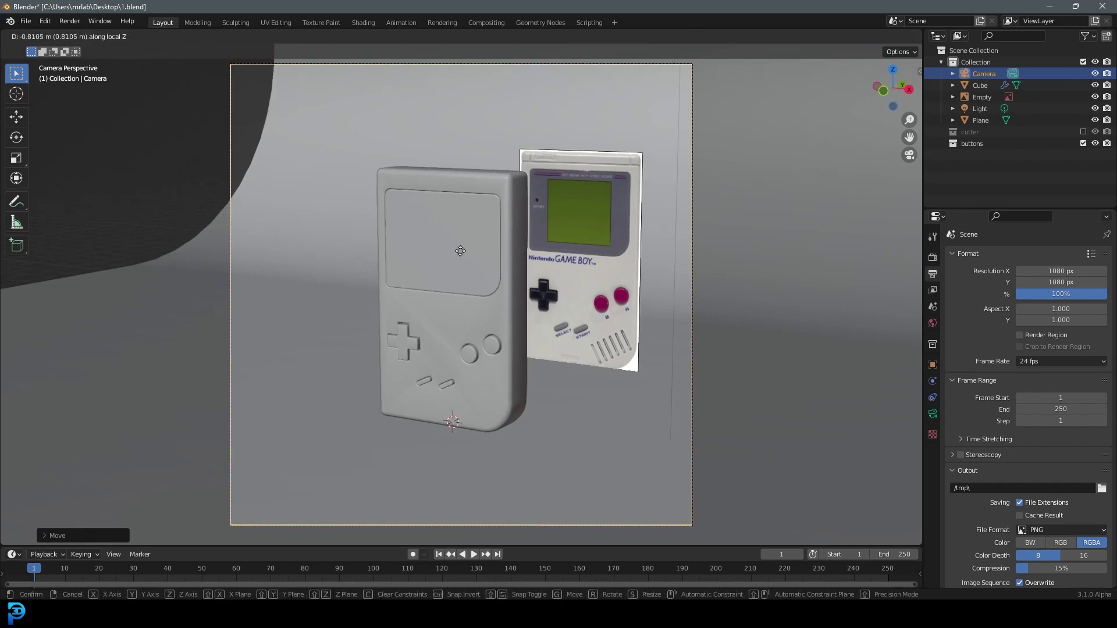
pyautogui.click(526, 298)
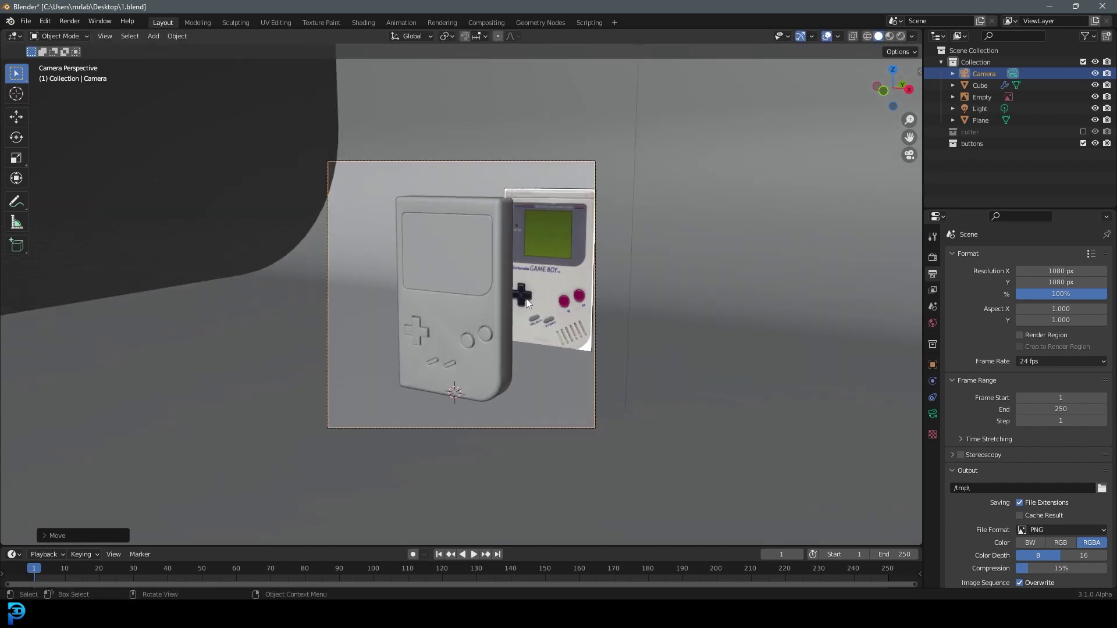
# Set the camera's focal length to 120 mm.
pyautogui.click(932, 414)
pyautogui.click(1062, 310)
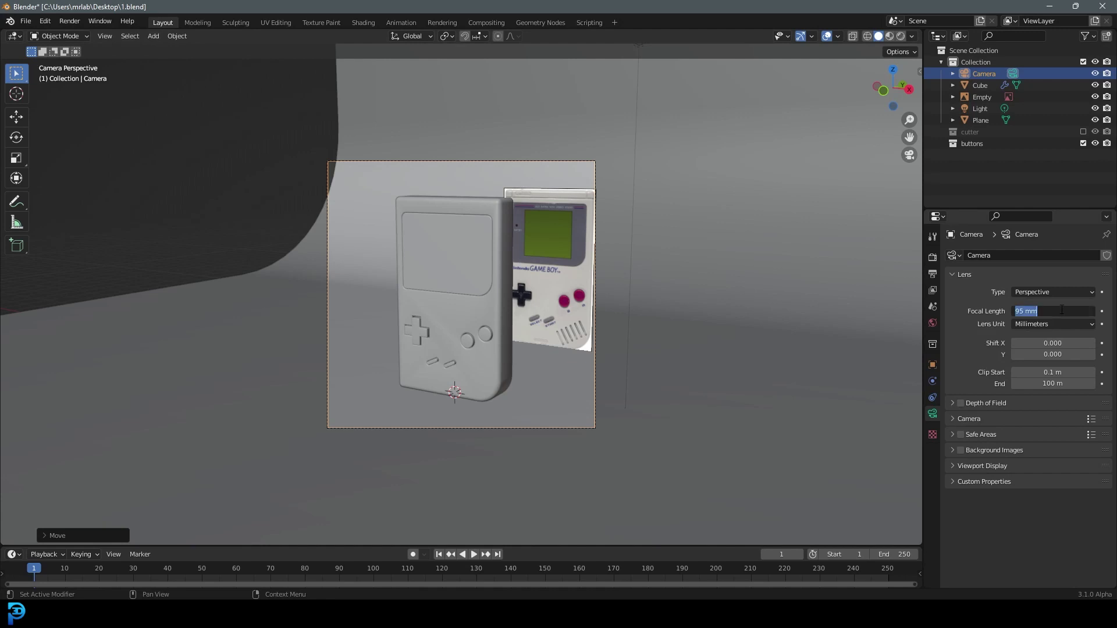
pyautogui.write('120')
pyautogui.press('Return')
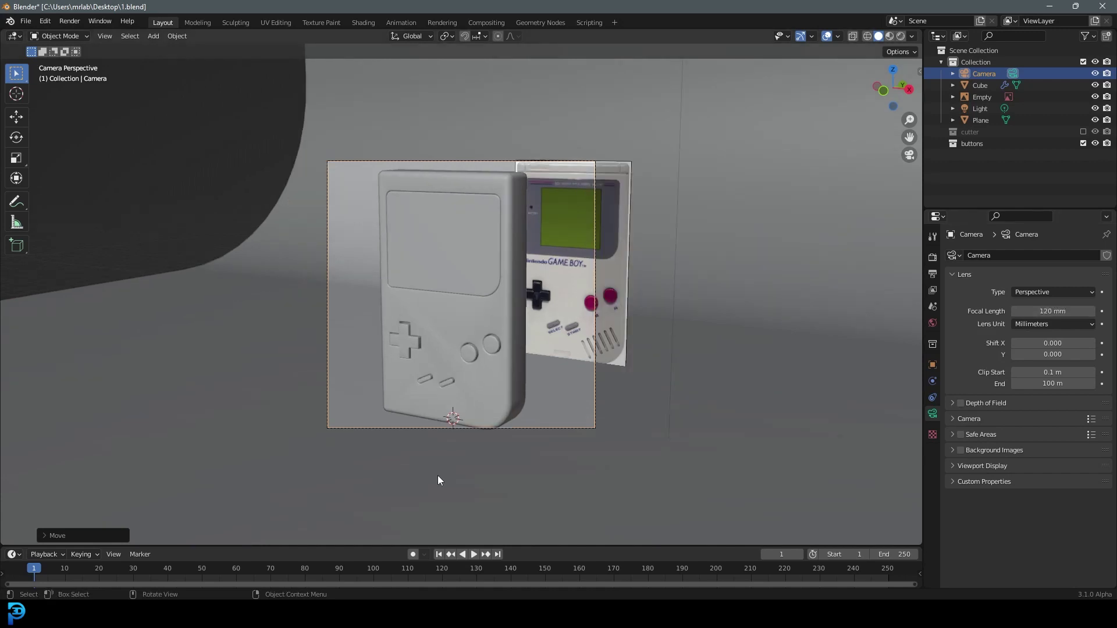
# Move the camera farther back and shift it so the Game Boy sits near the centre of the frame.
pyautogui.press('g')
pyautogui.press('z')
pyautogui.press('z')
pyautogui.press('z')
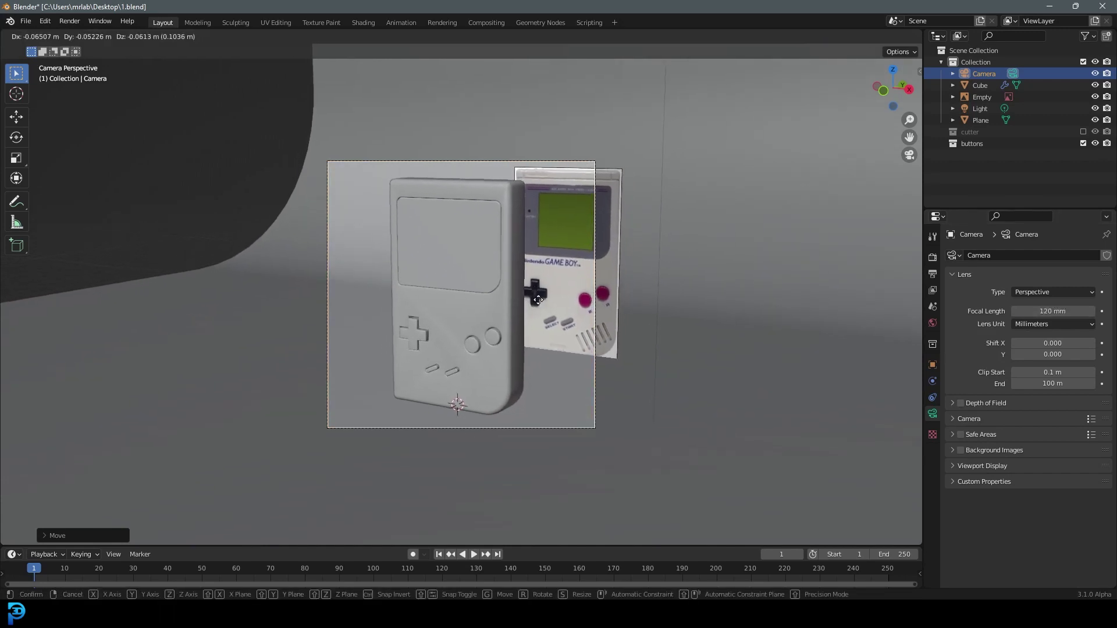
pyautogui.click(532, 304)
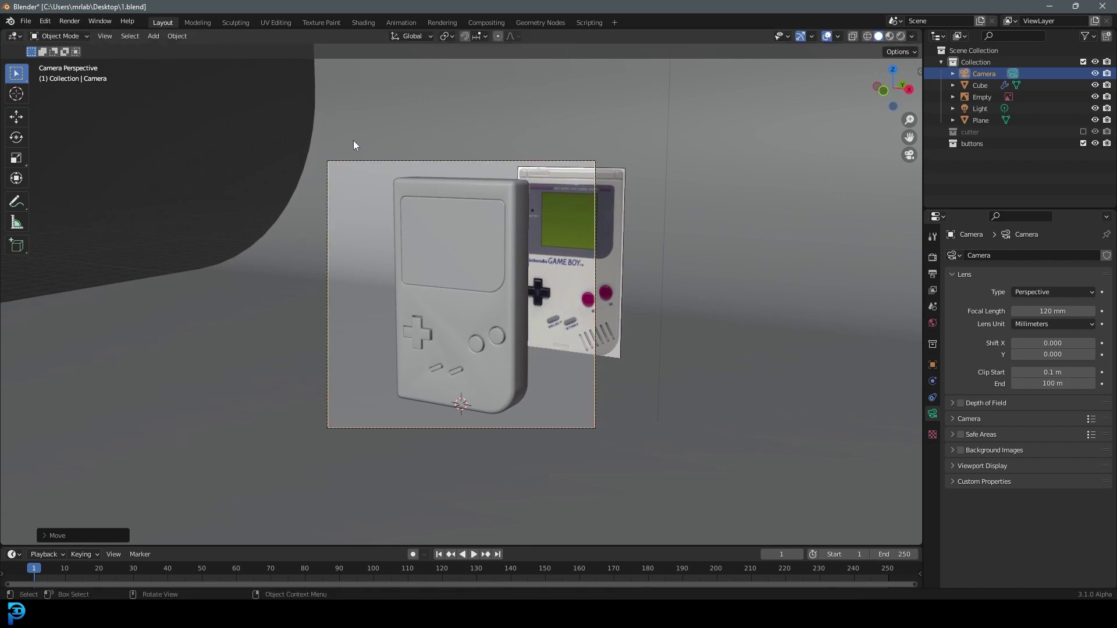
pyautogui.scroll(2, 483, 186)
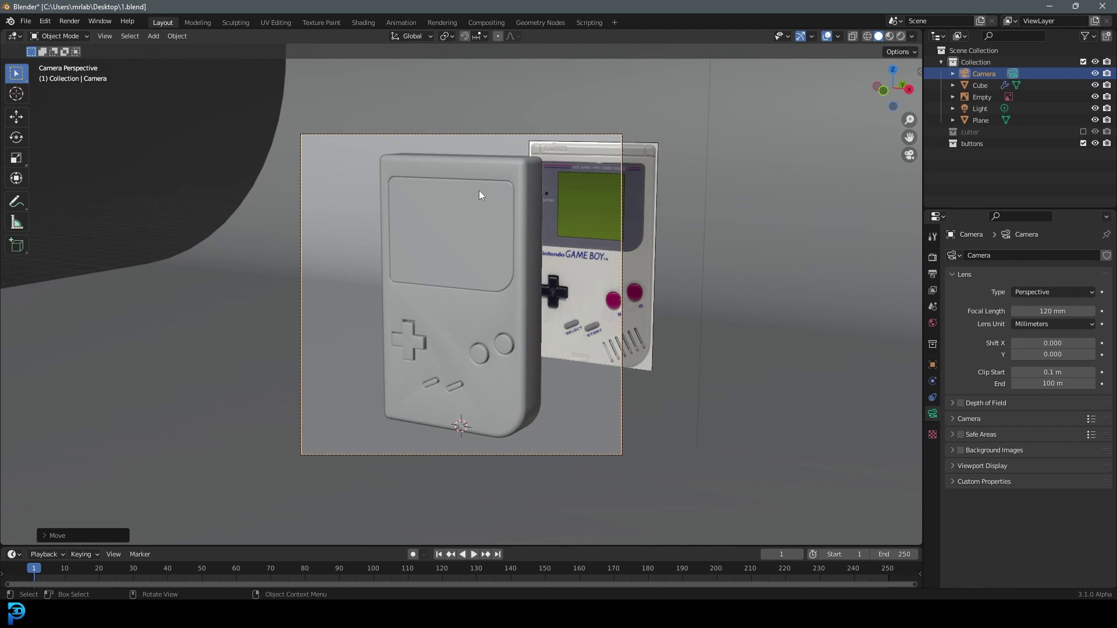
# Delete the Game Boy reference image behind the model.
pyautogui.click(574, 166)
pyautogui.press('x')
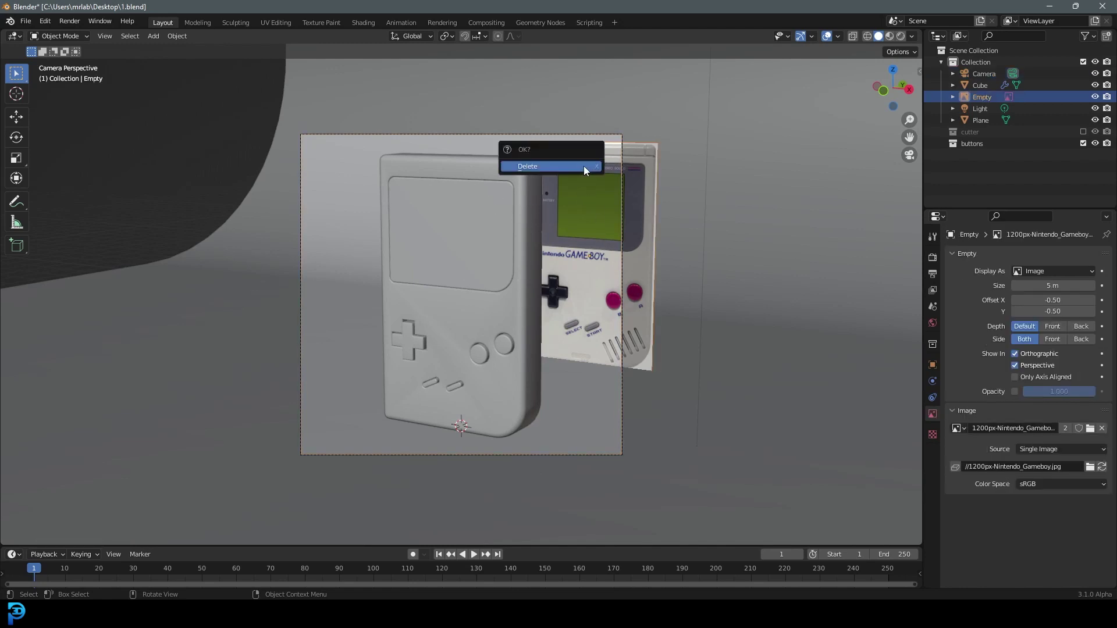
pyautogui.click(550, 169)
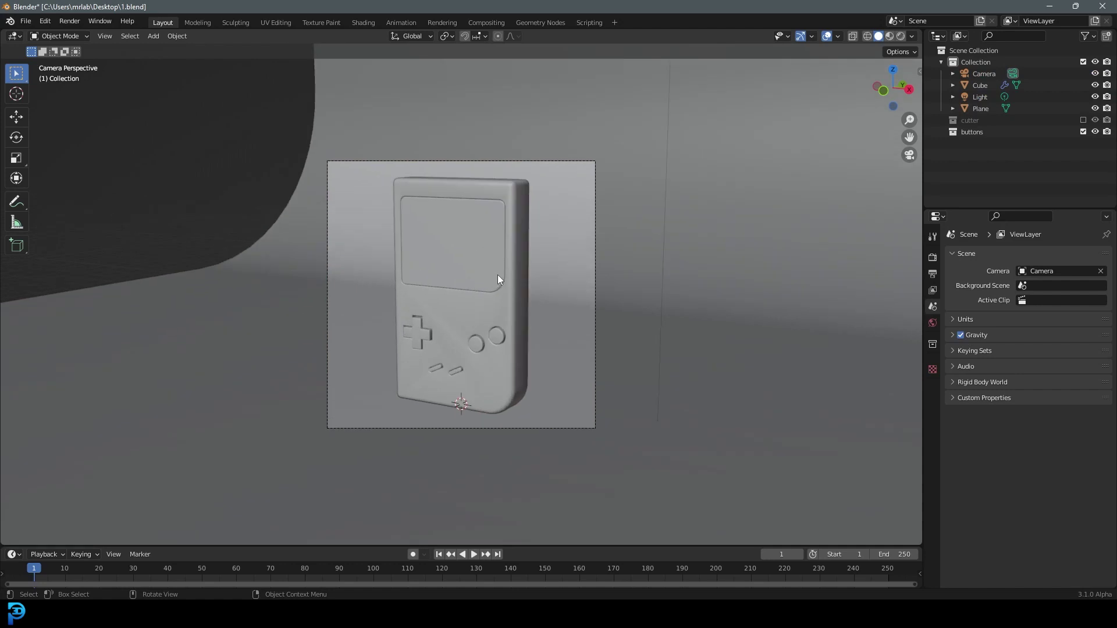
# Limit the render region to the square camera frame.
pyautogui.hotkey('ctrl', 'b')
pyautogui.moveTo(296, 453); pyautogui.dragTo(639, 122)
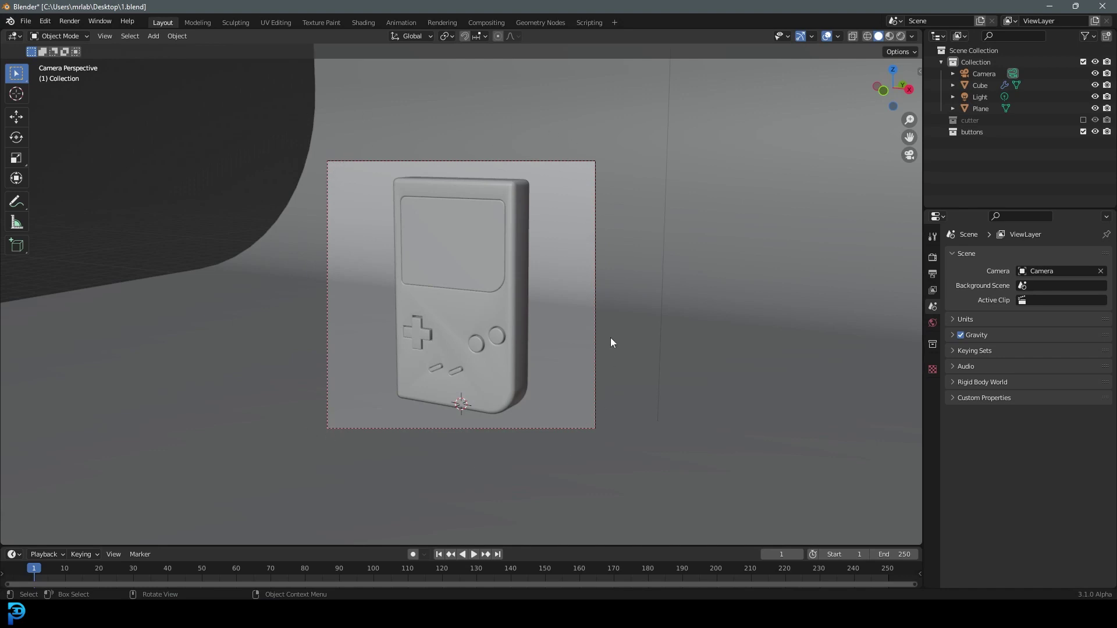
# Set the render engine to Cycles and its device to GPU Compute.
pyautogui.click(934, 260)
pyautogui.click(1032, 255)
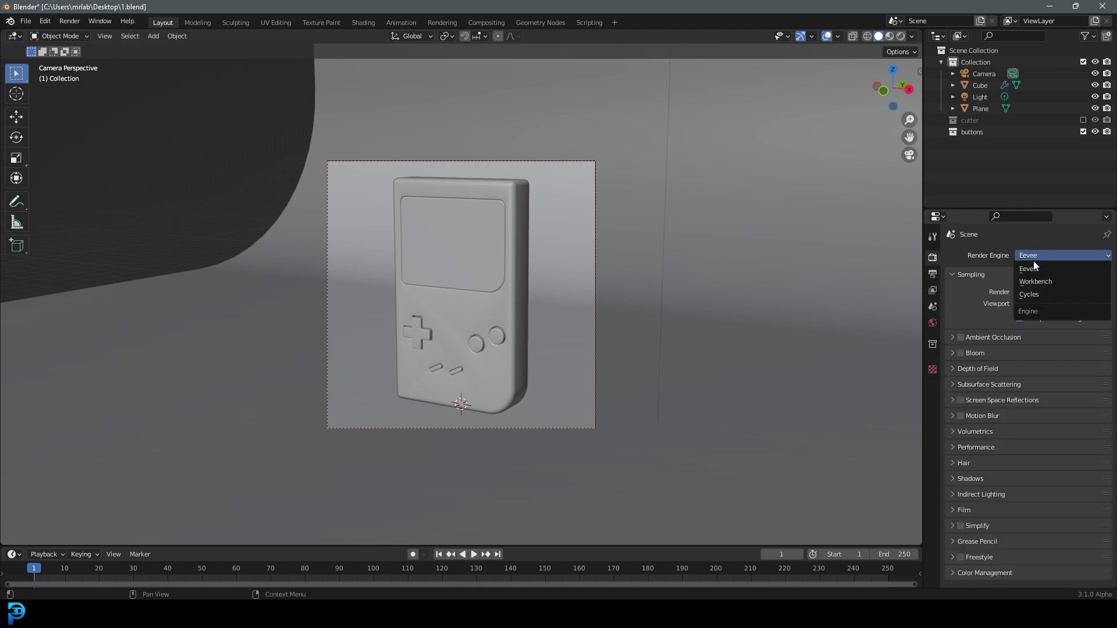
pyautogui.click(1031, 298)
pyautogui.click(1034, 285)
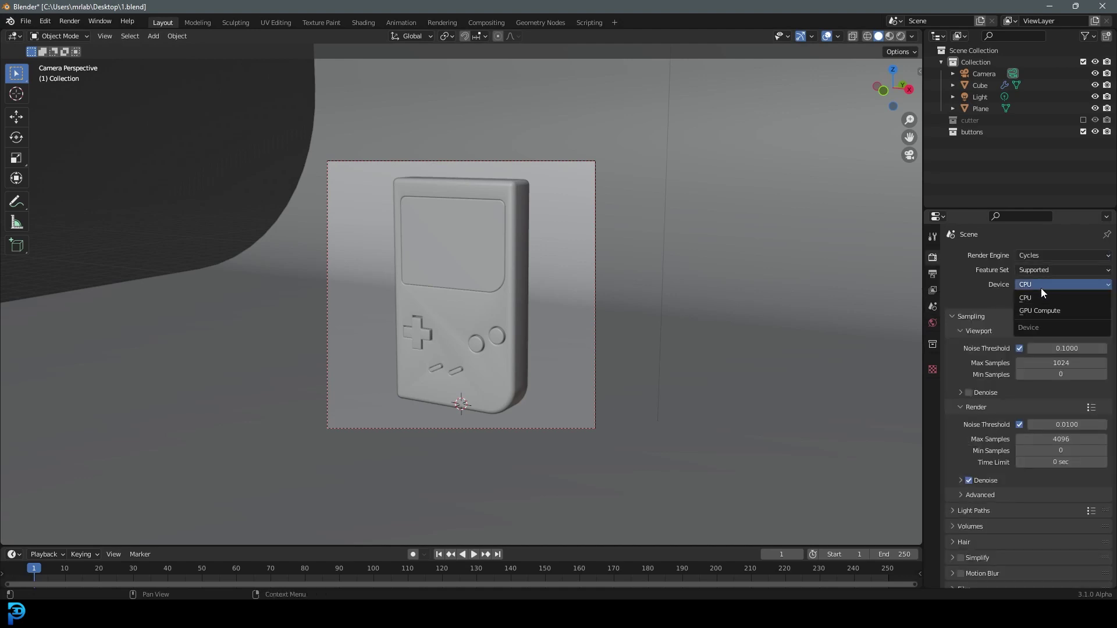
pyautogui.click(1042, 312)
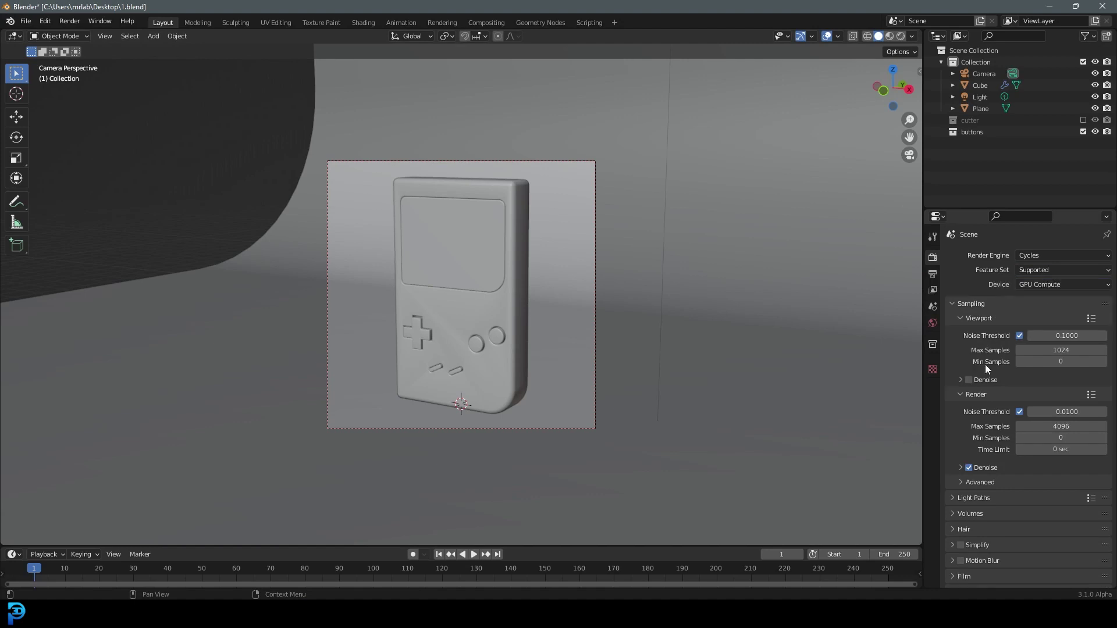
# Enable viewport denoising with its default settings and preview the Game Boy with rendered shading.
pyautogui.click(961, 379)
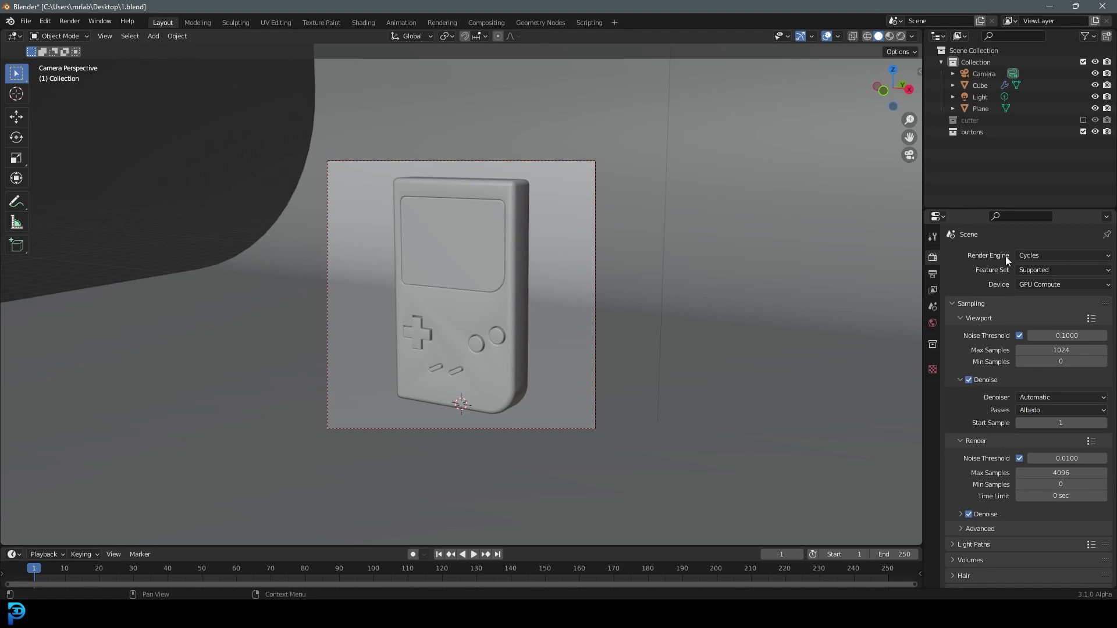
pyautogui.scroll(-1, 621, 254)
pyautogui.scroll(2, 511, 241)
pyautogui.press('z')
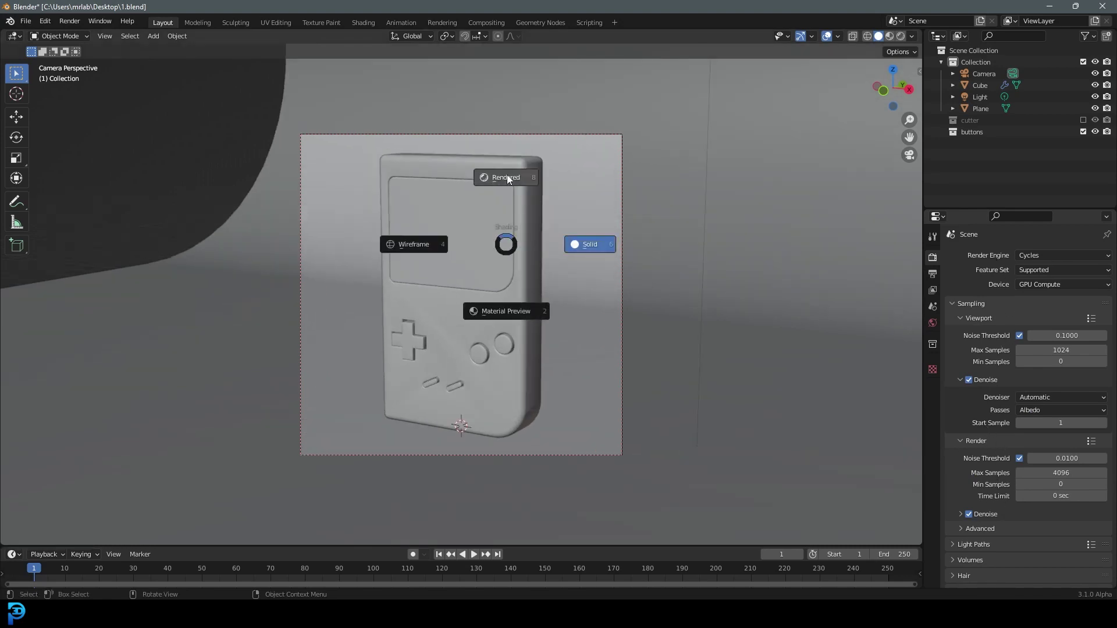
pyautogui.click(507, 178)
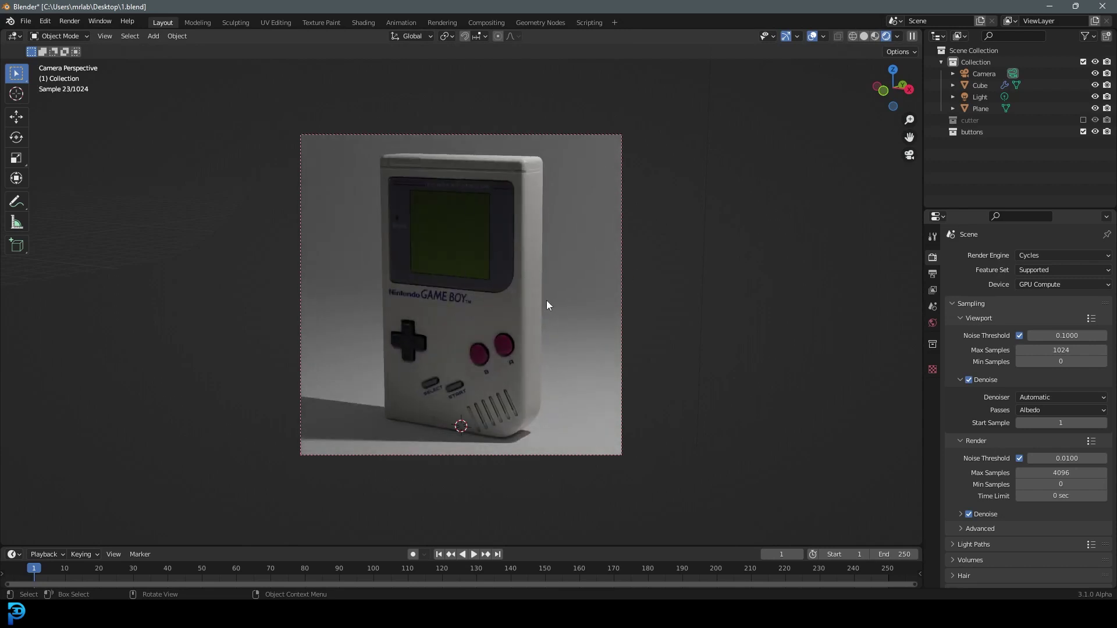
# Set the point light's power to 2000 W and check the lighting through the camera.
pyautogui.moveTo(651, 200); pyautogui.dragTo(646, 219, button='middle')
pyautogui.click(634, 99)
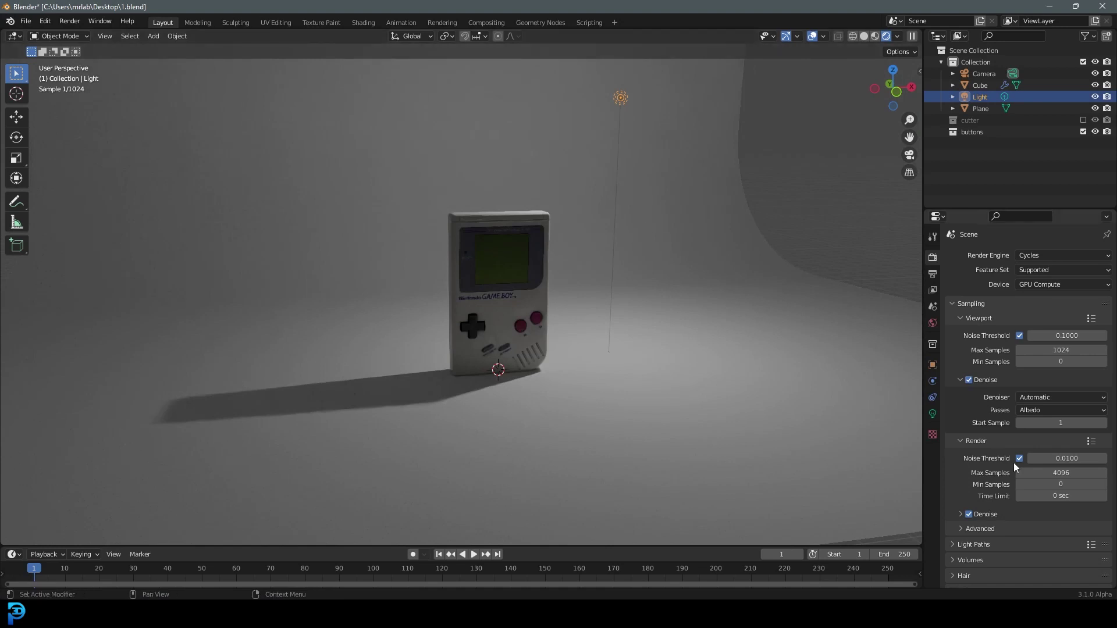
pyautogui.click(933, 413)
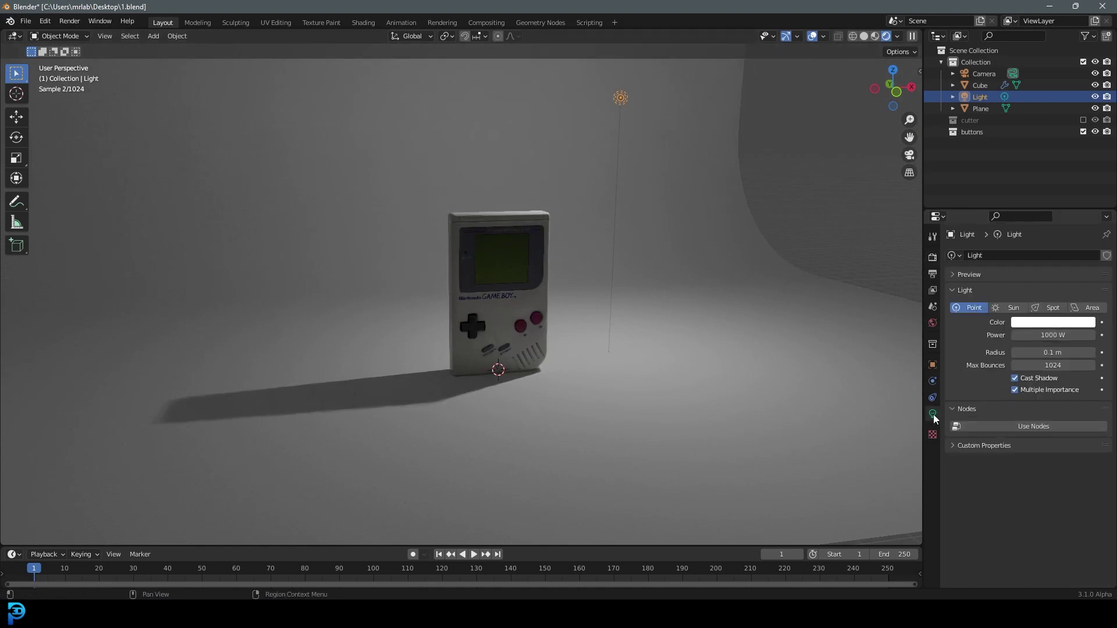
pyautogui.click(1057, 335)
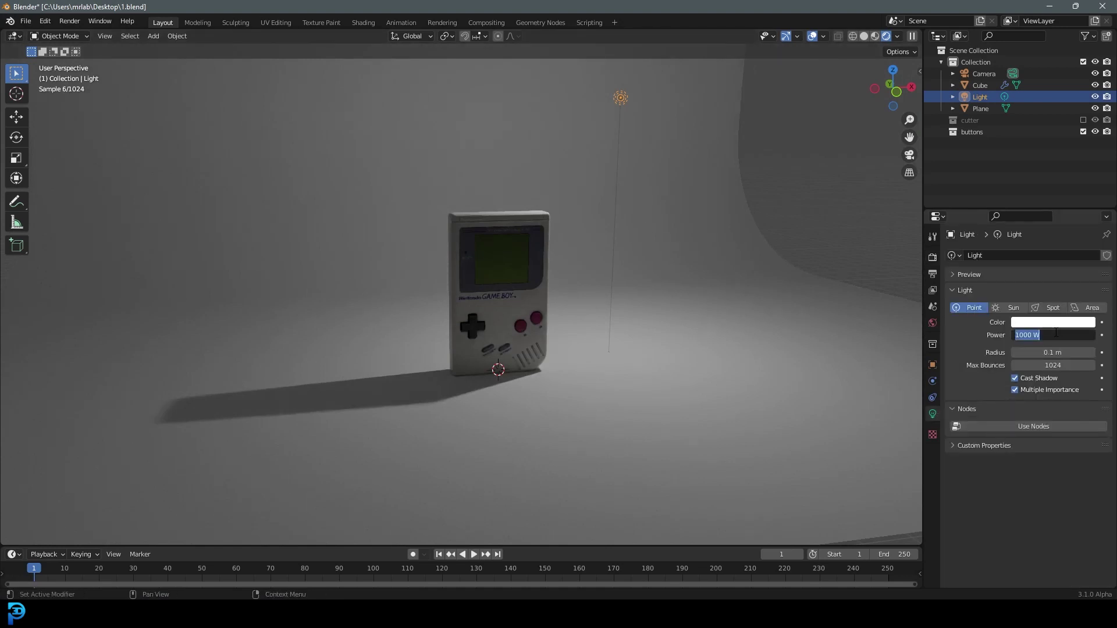
pyautogui.write('2')
pyautogui.press('Return')
pyautogui.moveTo(552, 280); pyautogui.dragTo(588, 285, button='middle')
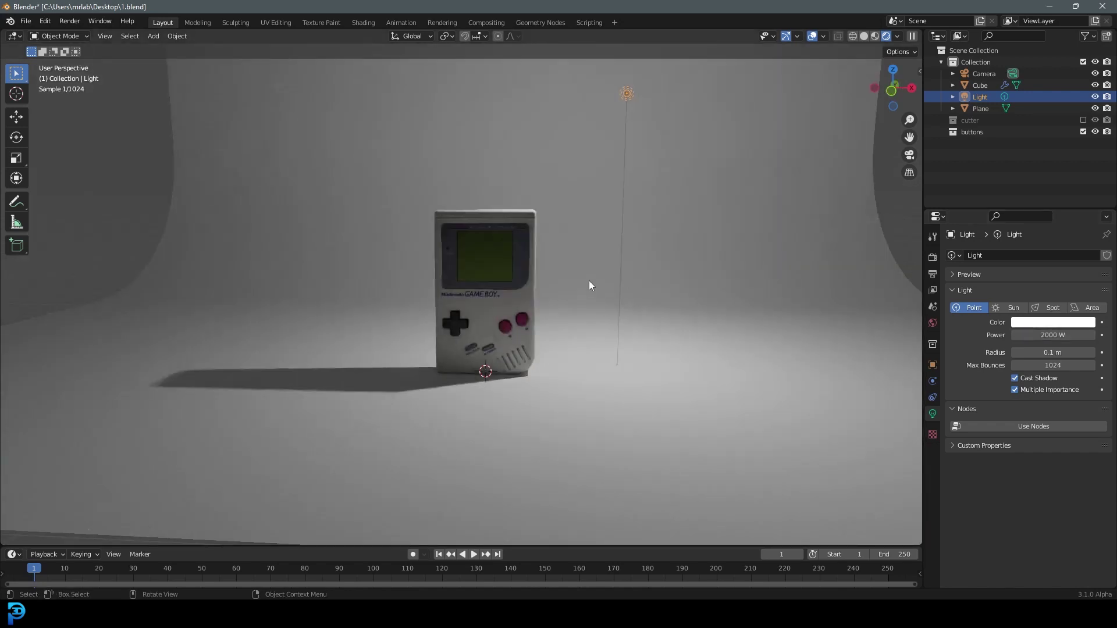
pyautogui.press('KP_0')
pyautogui.scroll(4, 589, 280)
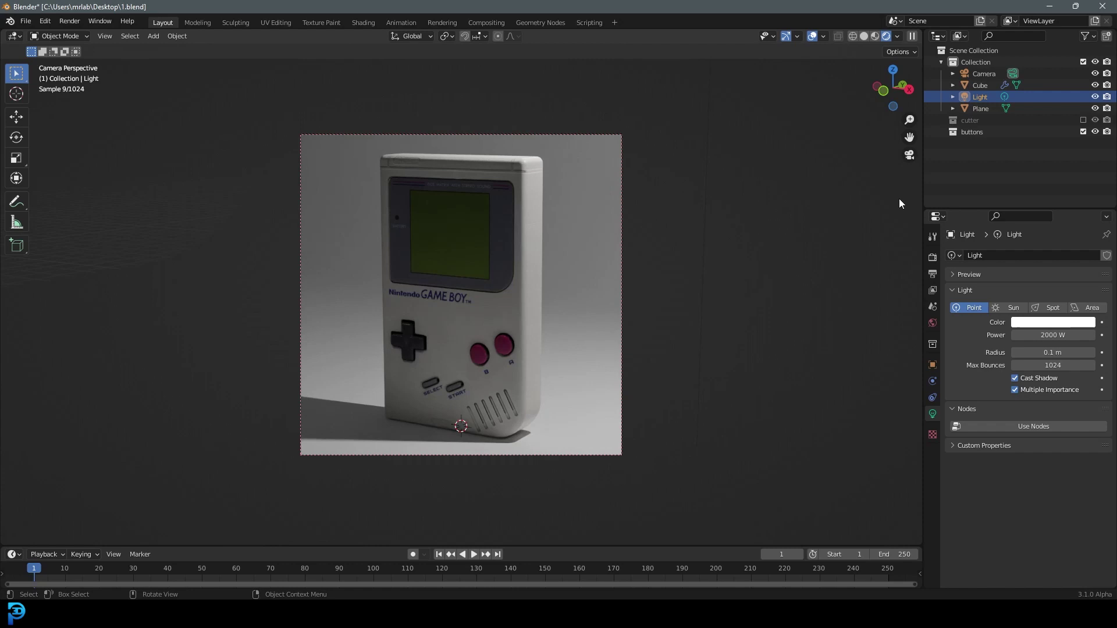
# Use a Sky Texture as the world background colour with a strength of 0.3.
pyautogui.click(932, 323)
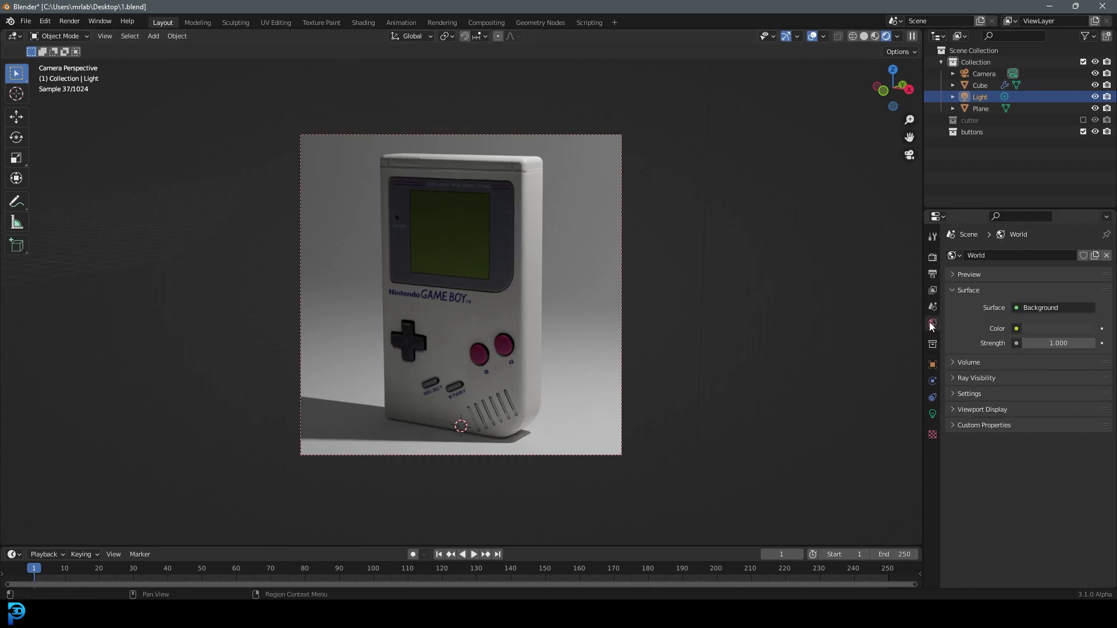
pyautogui.click(1017, 329)
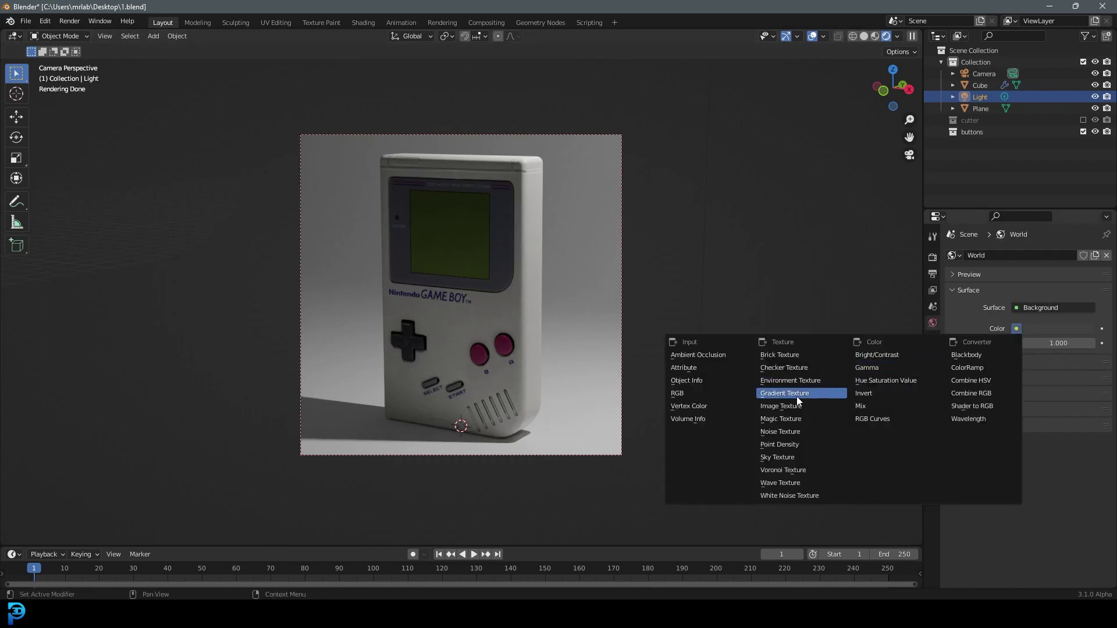
pyautogui.click(793, 456)
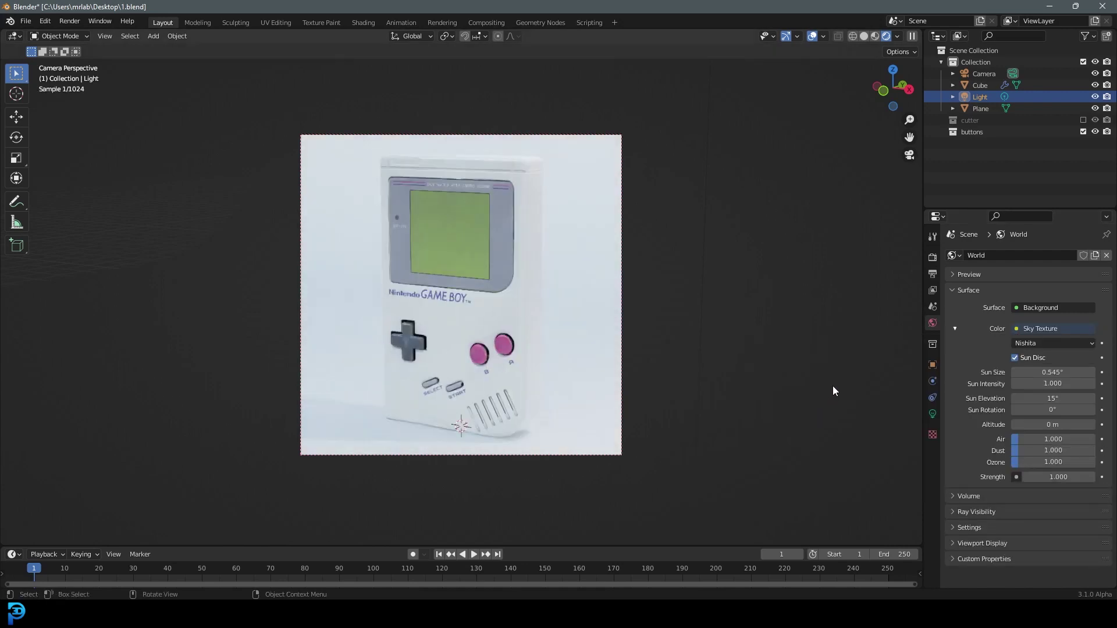
pyautogui.doubleClick(1067, 478)
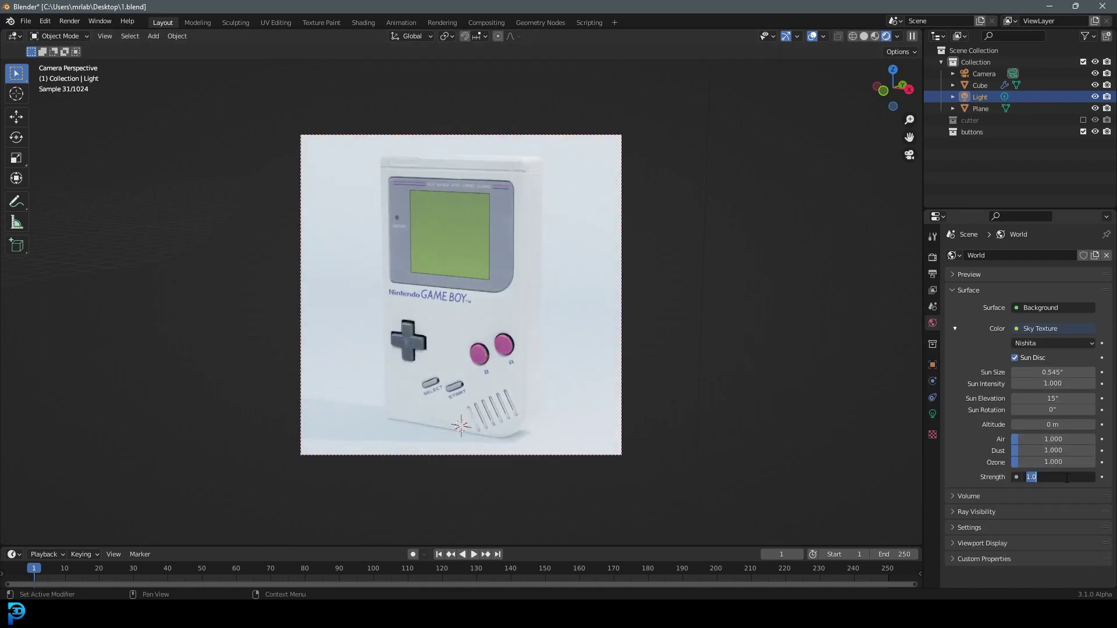
pyautogui.write('0.3')
pyautogui.press('Return')
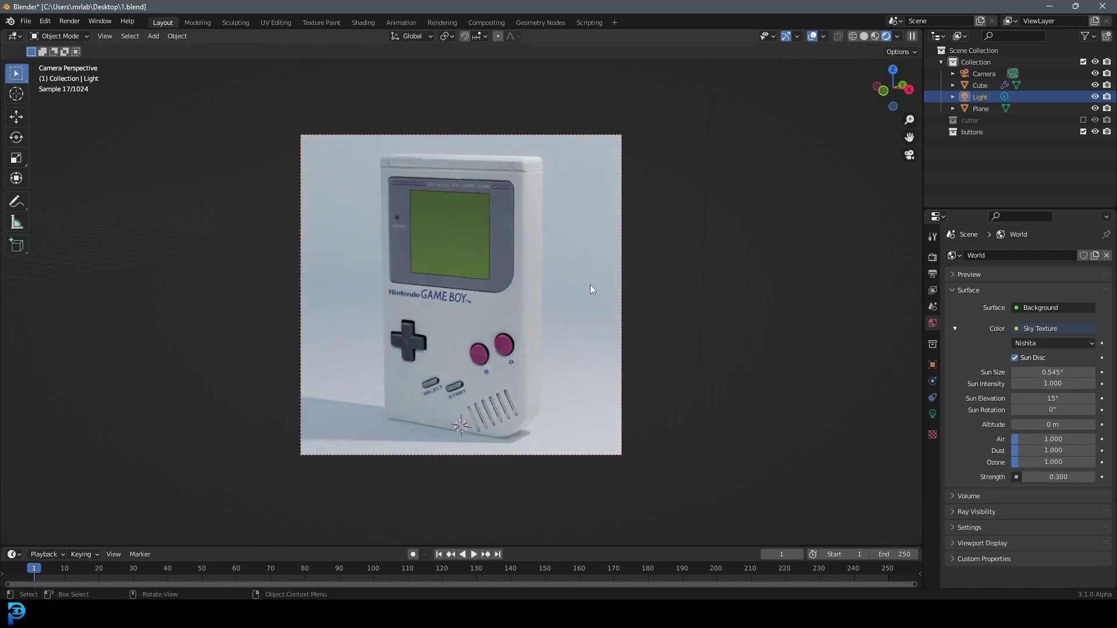
pyautogui.scroll(3, 620, 292)
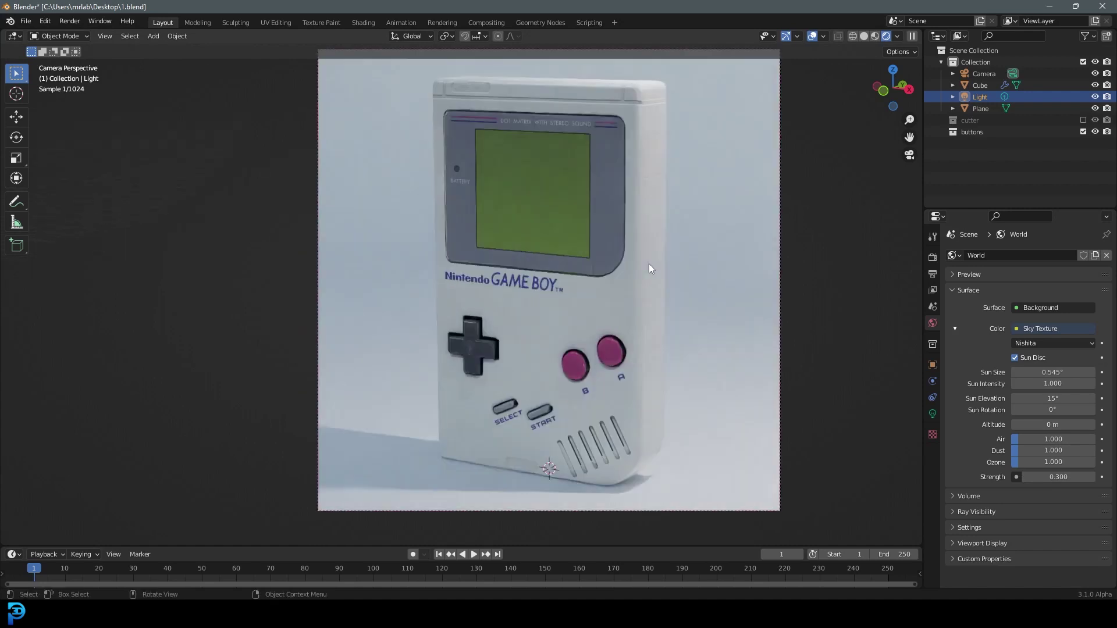
# Switch to the Shading workspace and show the camera view there with rendered shading.
pyautogui.press('z')
pyautogui.click(703, 270)
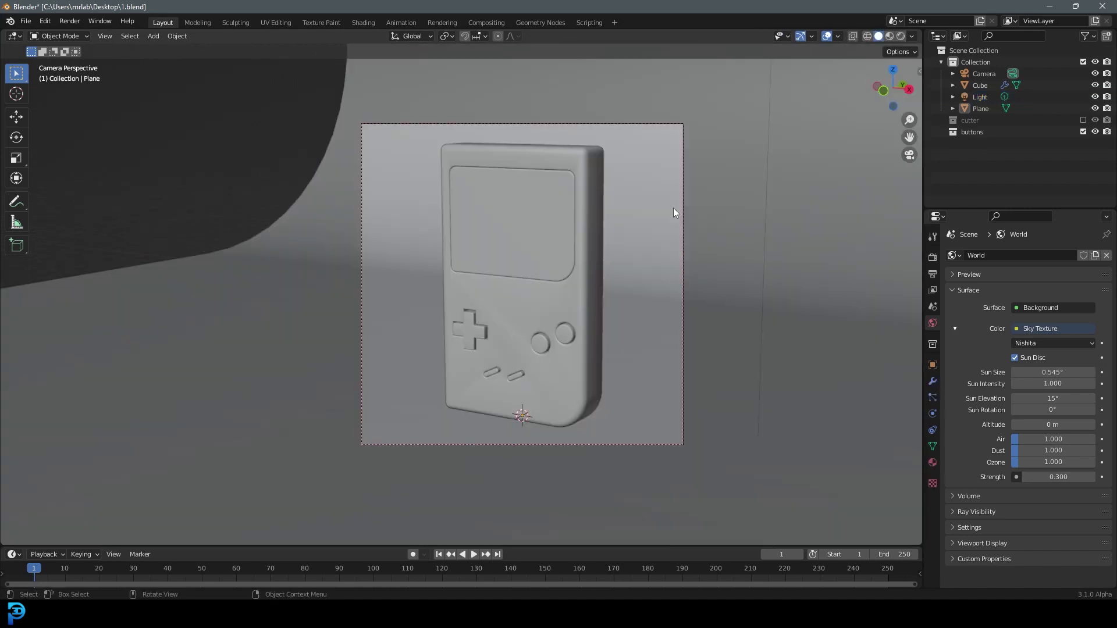
pyautogui.click(361, 22)
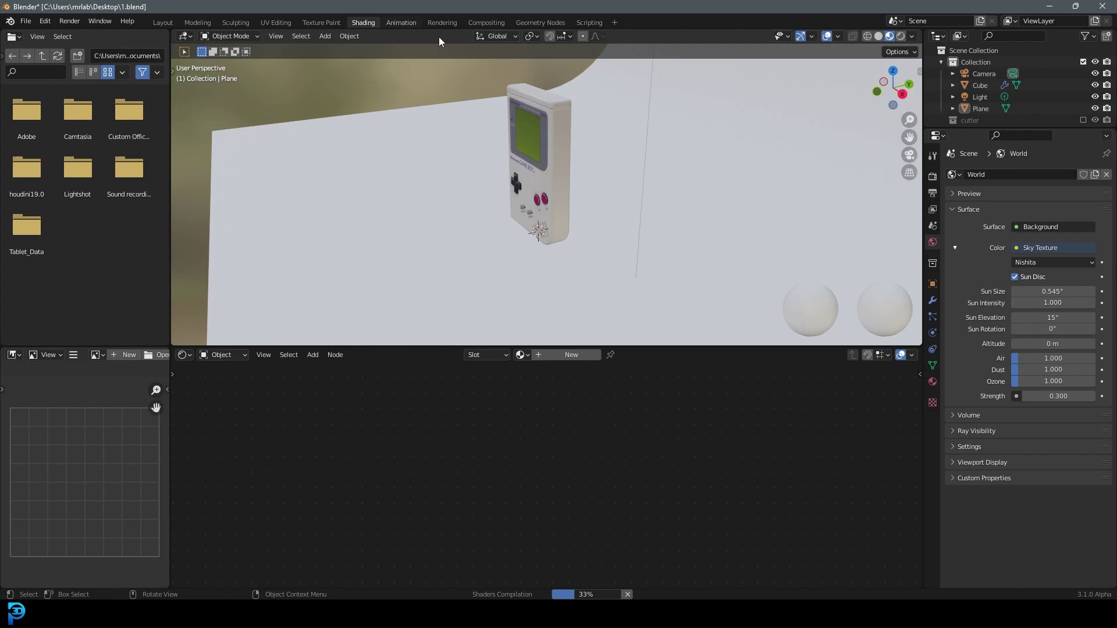
pyautogui.press('KP_0')
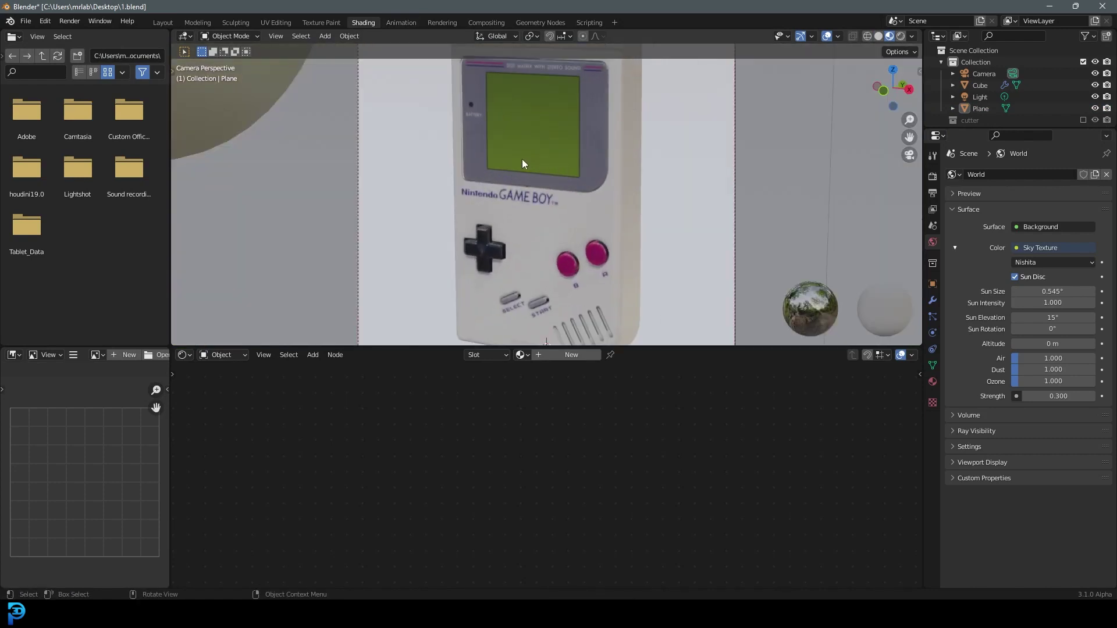
pyautogui.scroll(2, 567, 174)
pyautogui.press('z')
pyautogui.click(575, 128)
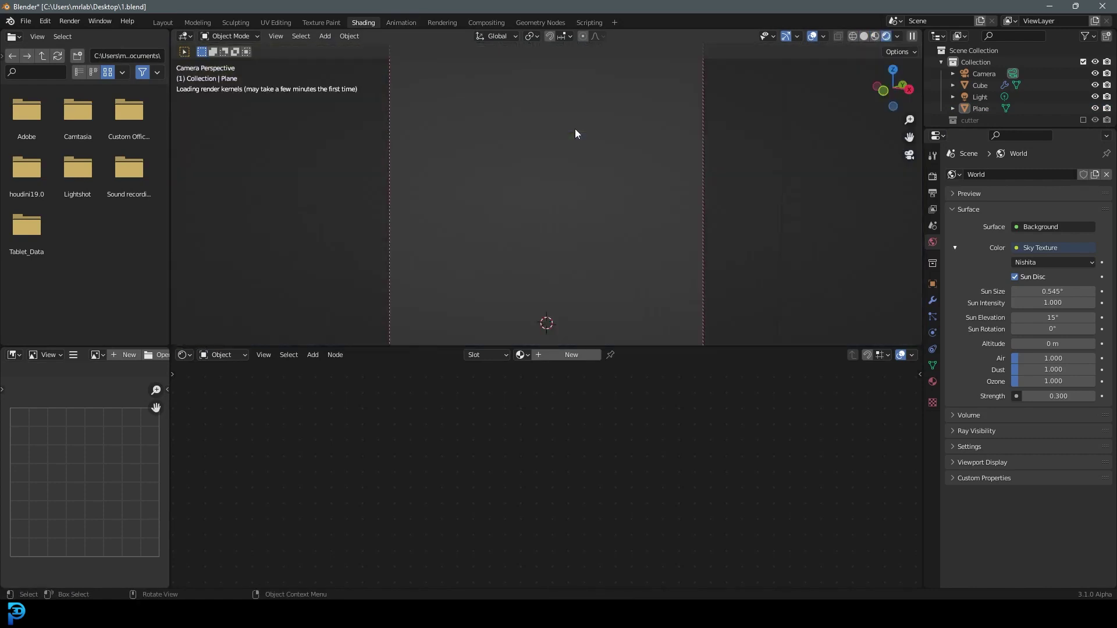
# Lower the roughness of the Game Boy body's material to 0.227.
pyautogui.click(613, 105)
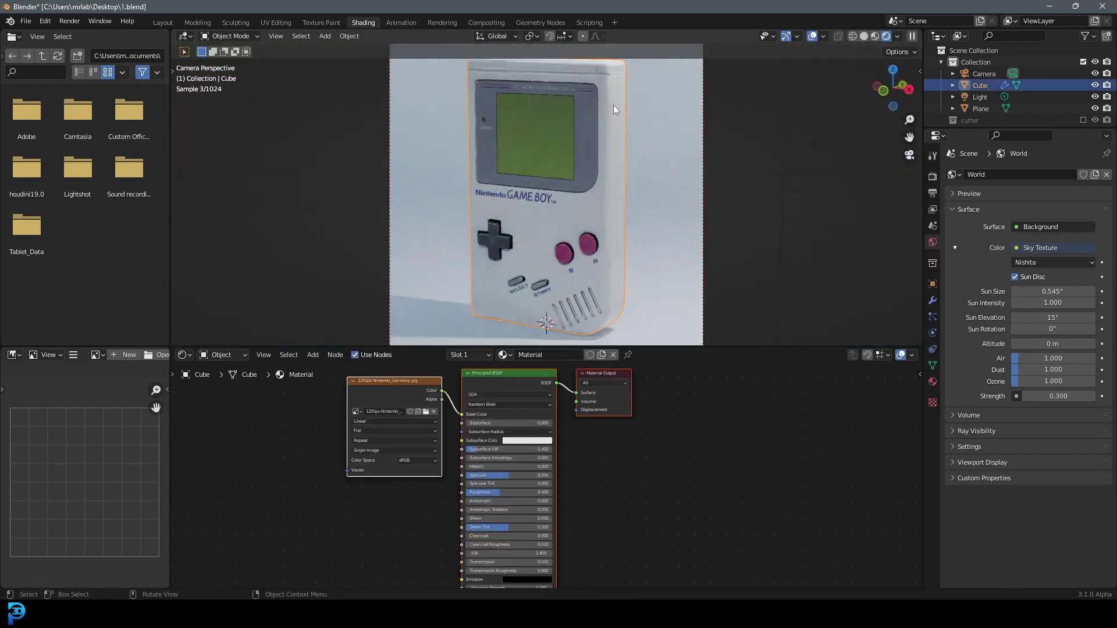
pyautogui.scroll(2, 522, 433)
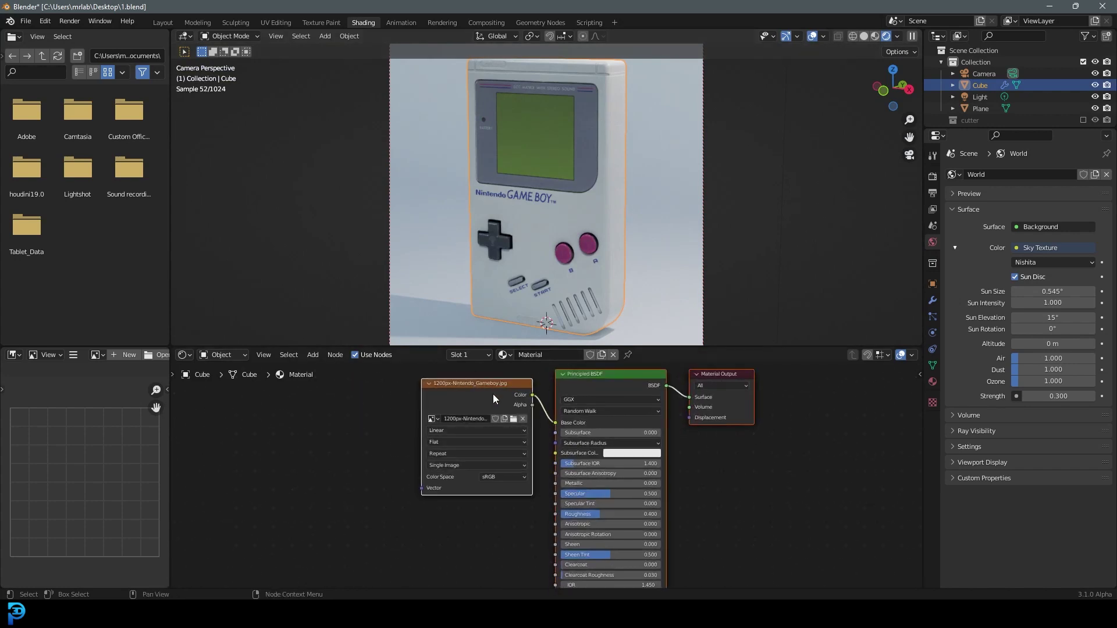
pyautogui.moveTo(565, 378); pyautogui.dragTo(497, 388, button='middle')
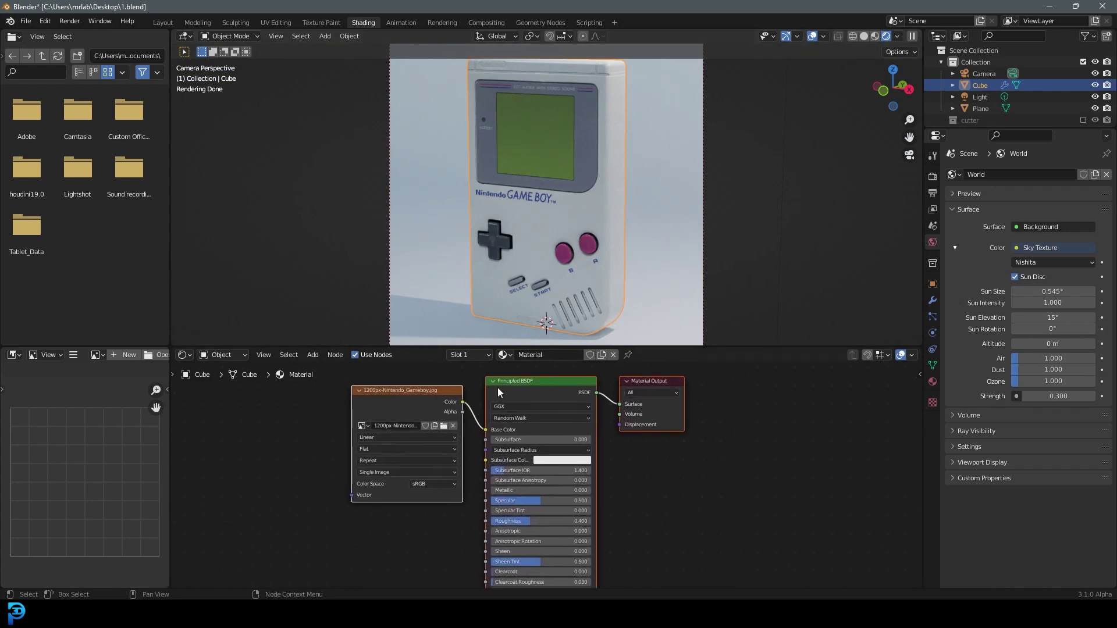
pyautogui.scroll(2, 496, 395)
pyautogui.scroll(2, 510, 477)
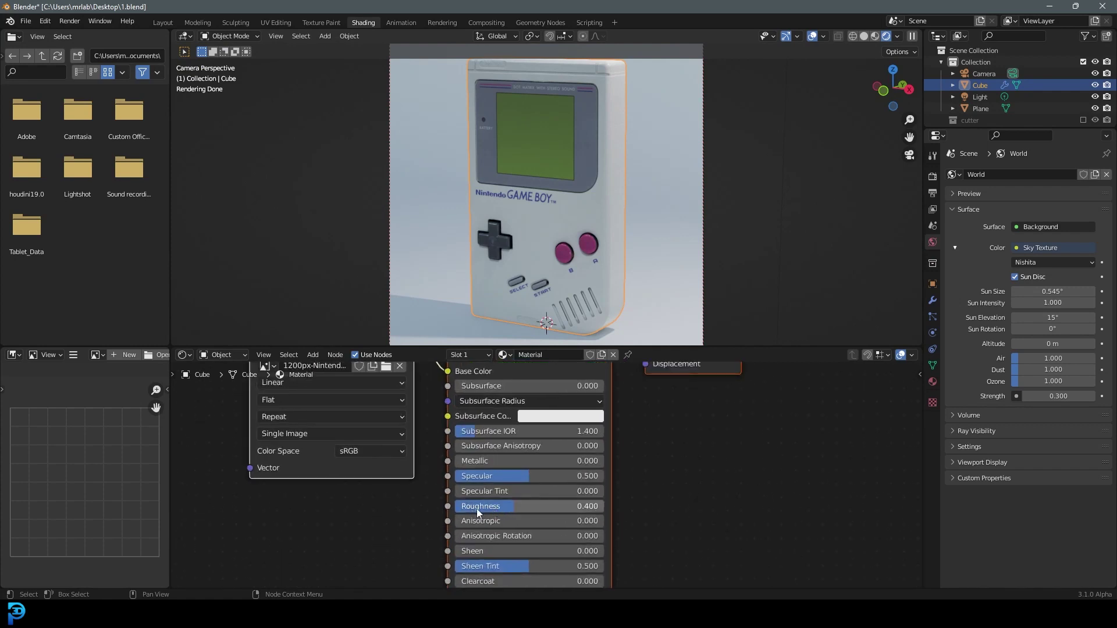
pyautogui.moveTo(481, 509); pyautogui.dragTo(457, 509)
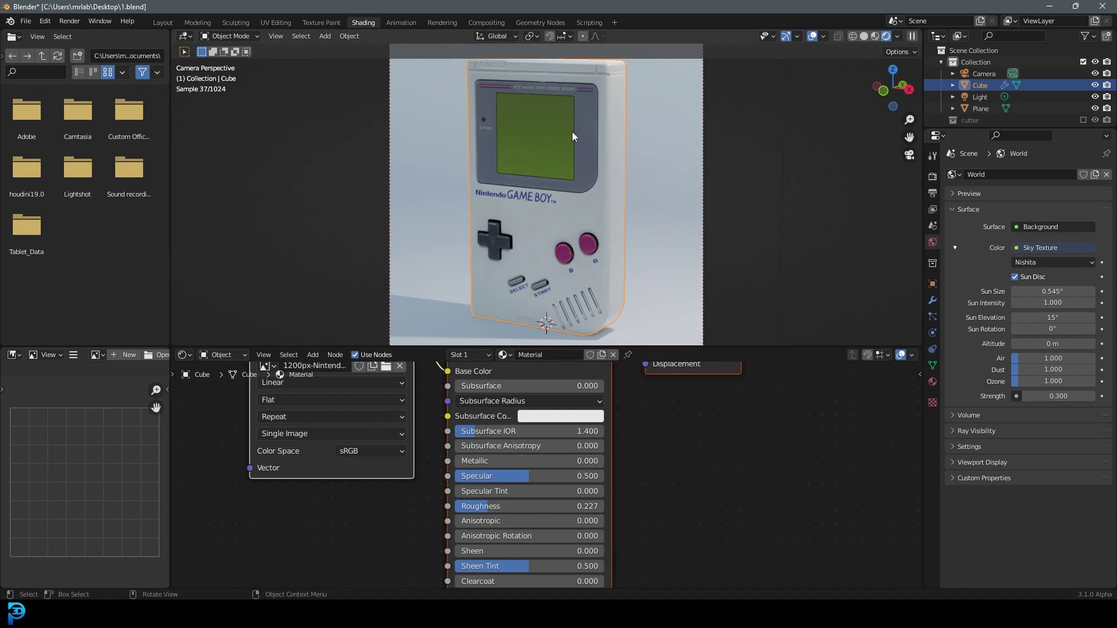
# In solid shading, enter Edit Mode on the Game Boy body and select its large back face.
pyautogui.press('z')
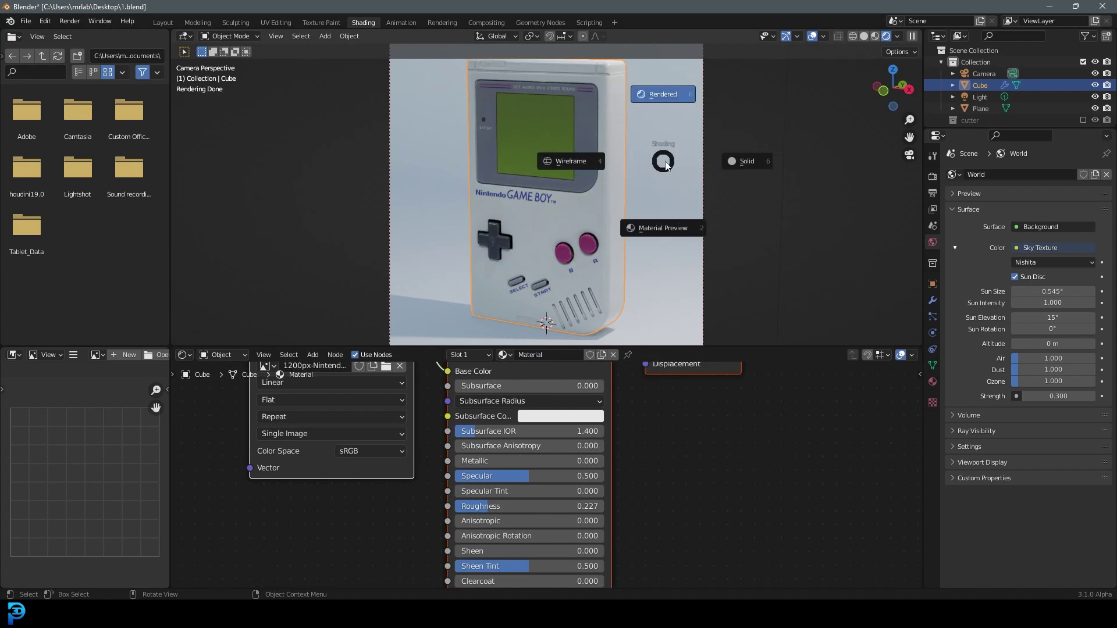
pyautogui.click(737, 159)
pyautogui.moveTo(735, 161)
pyautogui.mouseDown(button='middle')
pyautogui.moveTo(638, 155)
pyautogui.moveTo(525, 173)
pyautogui.moveTo(490, 96)
pyautogui.mouseUp(button='middle')
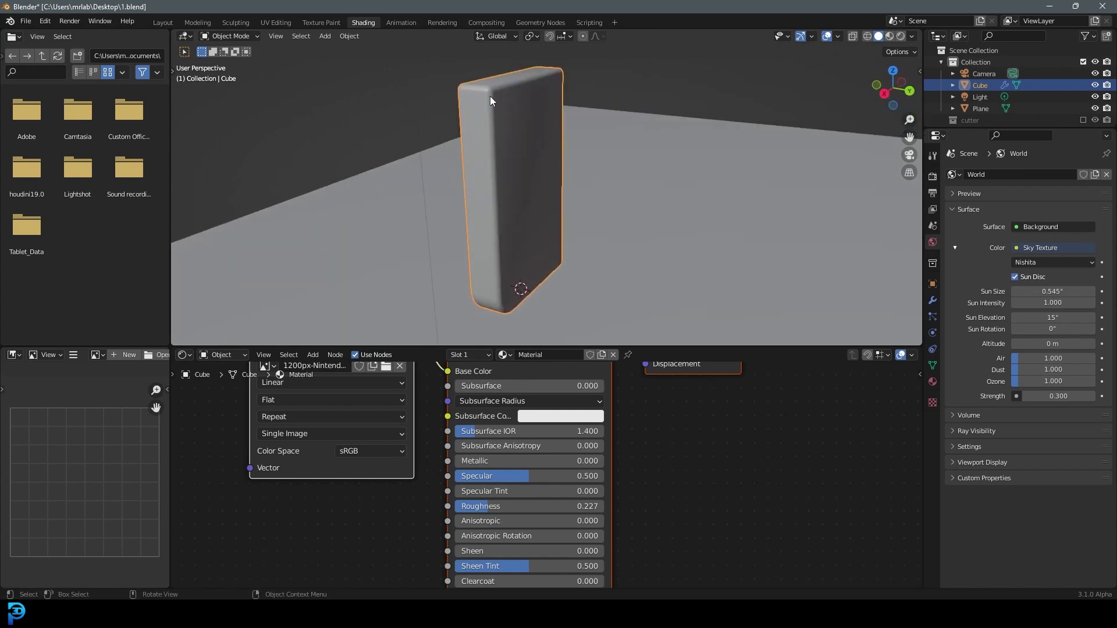
pyautogui.press('Tab')
pyautogui.click(292, 35)
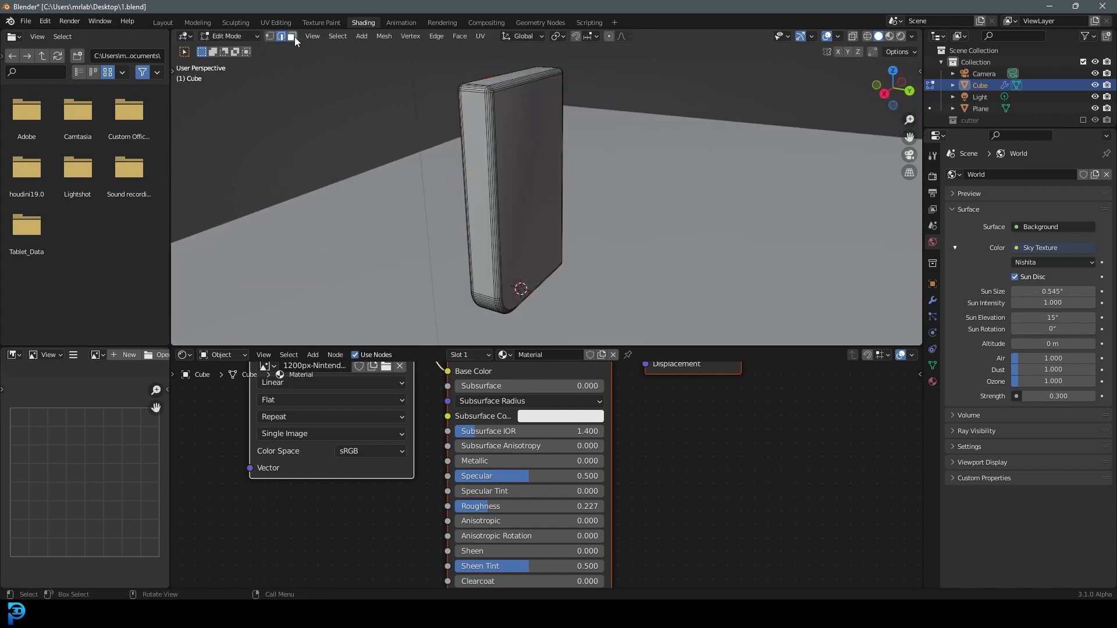
pyautogui.click(528, 142)
pyautogui.moveTo(527, 142); pyautogui.dragTo(530, 139, button='middle')
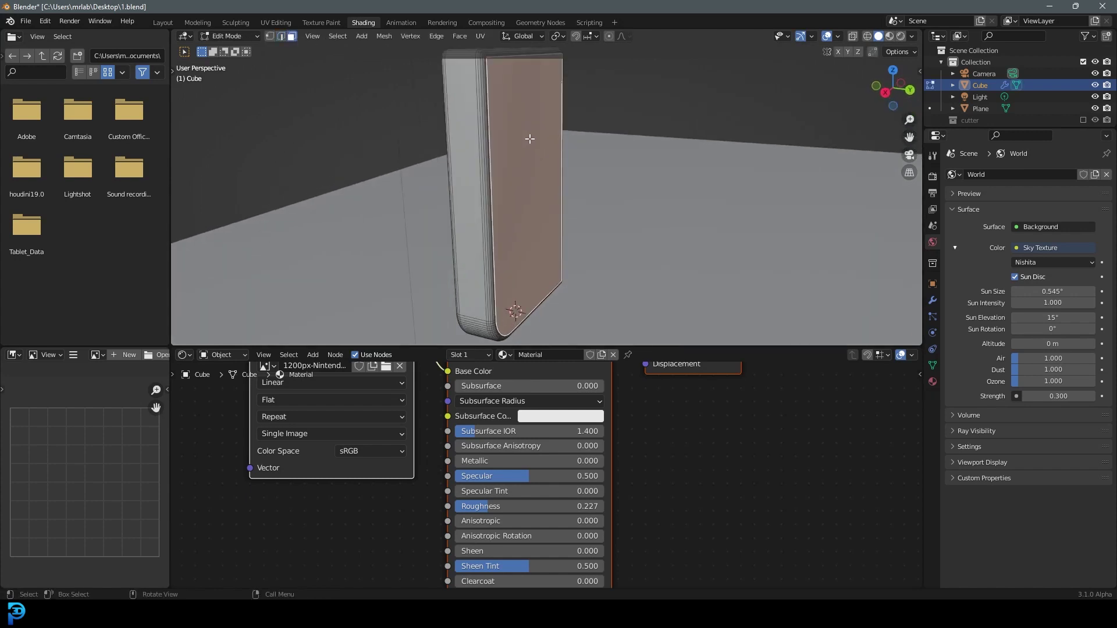
# Grow the face selection from the back across the bevelled edges to include the side faces of the case.
pyautogui.press('ctrl+KP_Add')
pyautogui.press('ctrl+KP_Add')
pyautogui.press('ctrl+KP_Add')
pyautogui.press('ctrl+KP_Add')
pyautogui.press('ctrl+KP_Add')
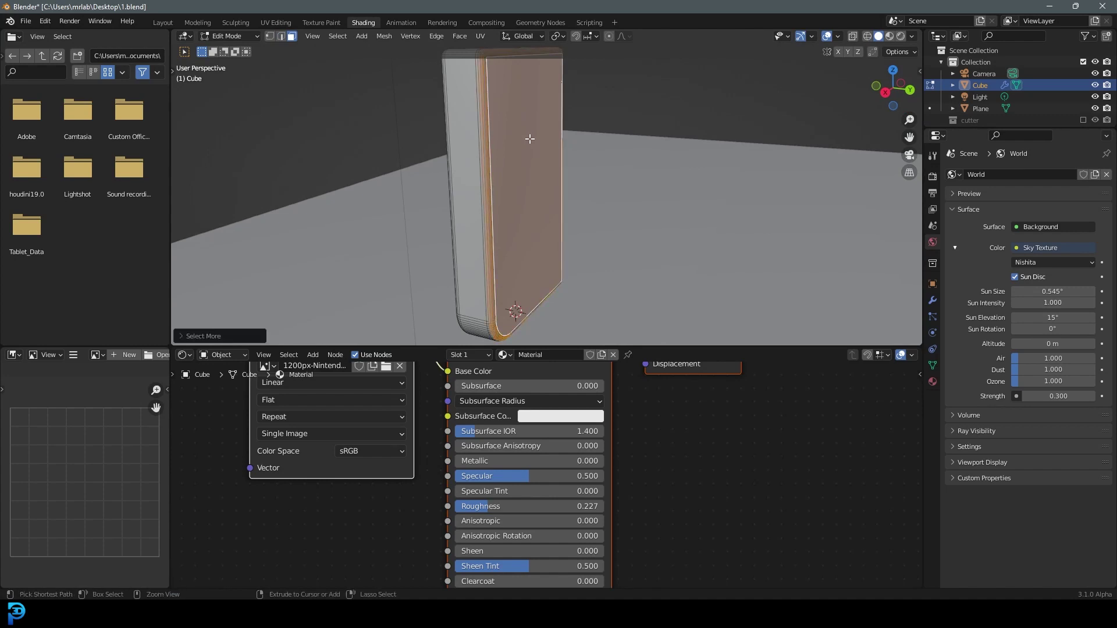
pyautogui.moveTo(477, 173); pyautogui.dragTo(519, 256, button='middle')
pyautogui.scroll(3, 596, 148)
pyautogui.scroll(-5, 428, 168)
pyautogui.moveTo(435, 179); pyautogui.dragTo(504, 195, button='middle')
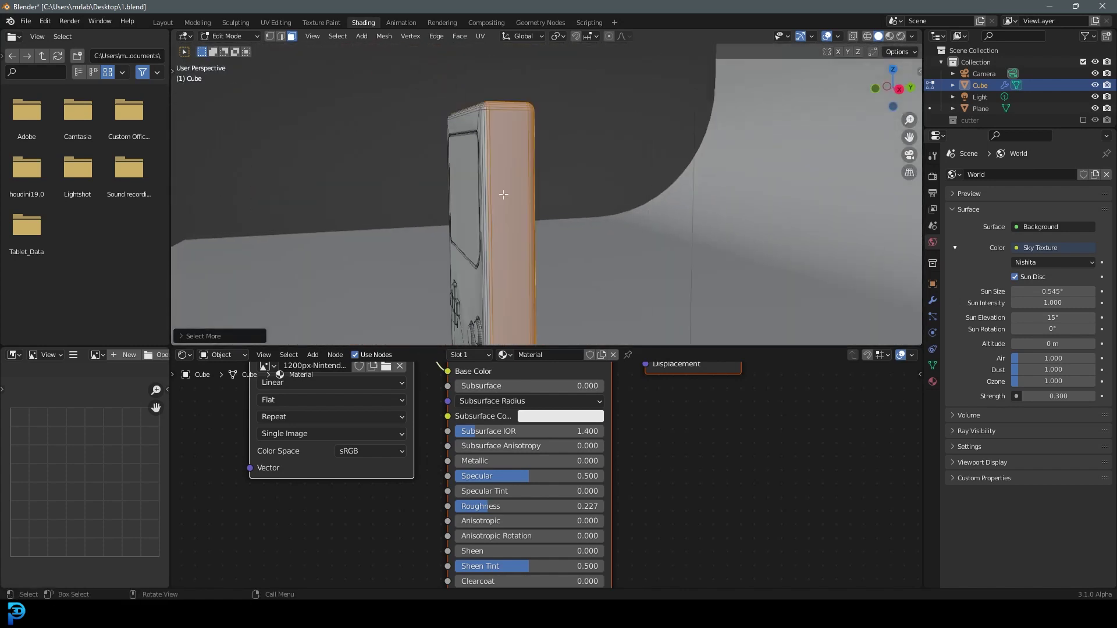
# Add a second material slot to the Game Boy and create a new material in it.
pyautogui.click(933, 382)
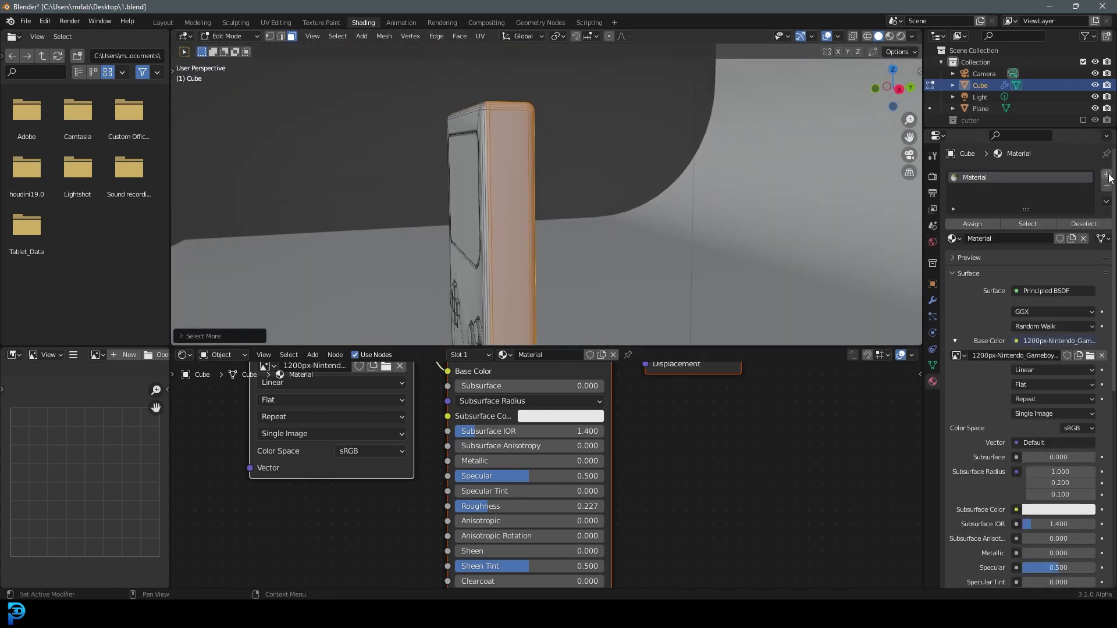
pyautogui.click(1107, 175)
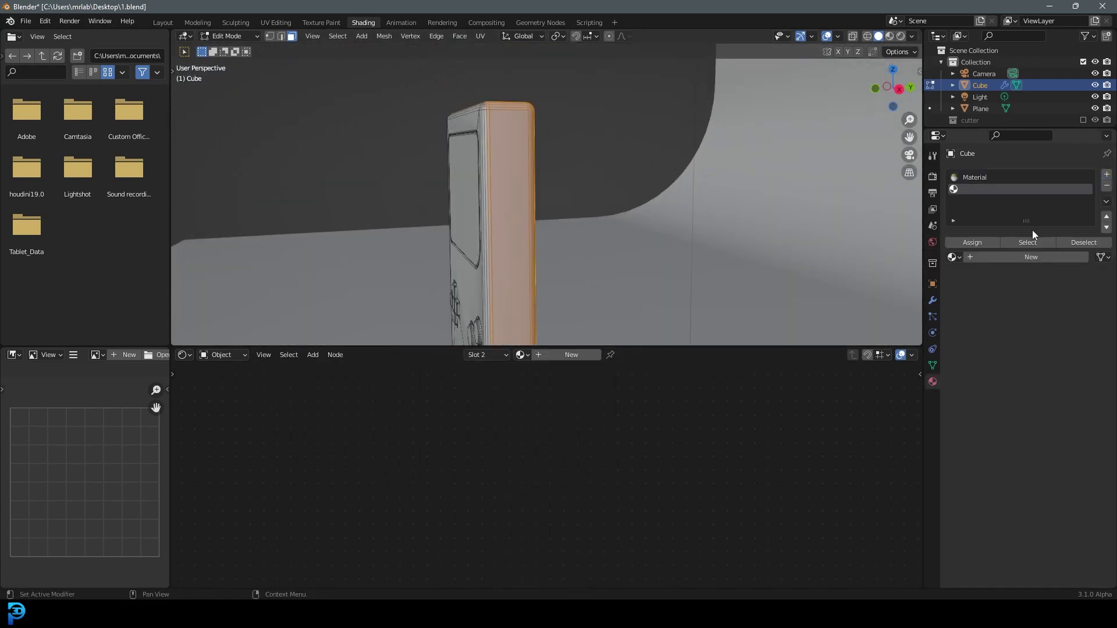
pyautogui.click(1016, 260)
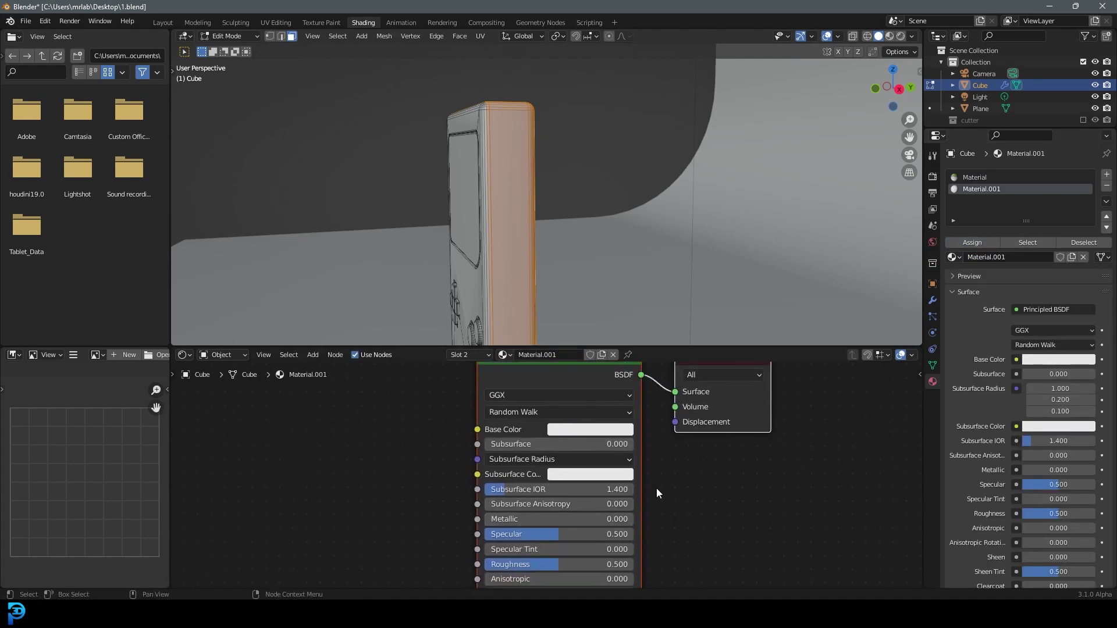
pyautogui.moveTo(419, 255); pyautogui.dragTo(473, 254, button='middle')
pyautogui.keyDown('shift'); pyautogui.moveTo(563, 269); pyautogui.dragTo(560, 226, button='middle'); pyautogui.keyUp('shift')
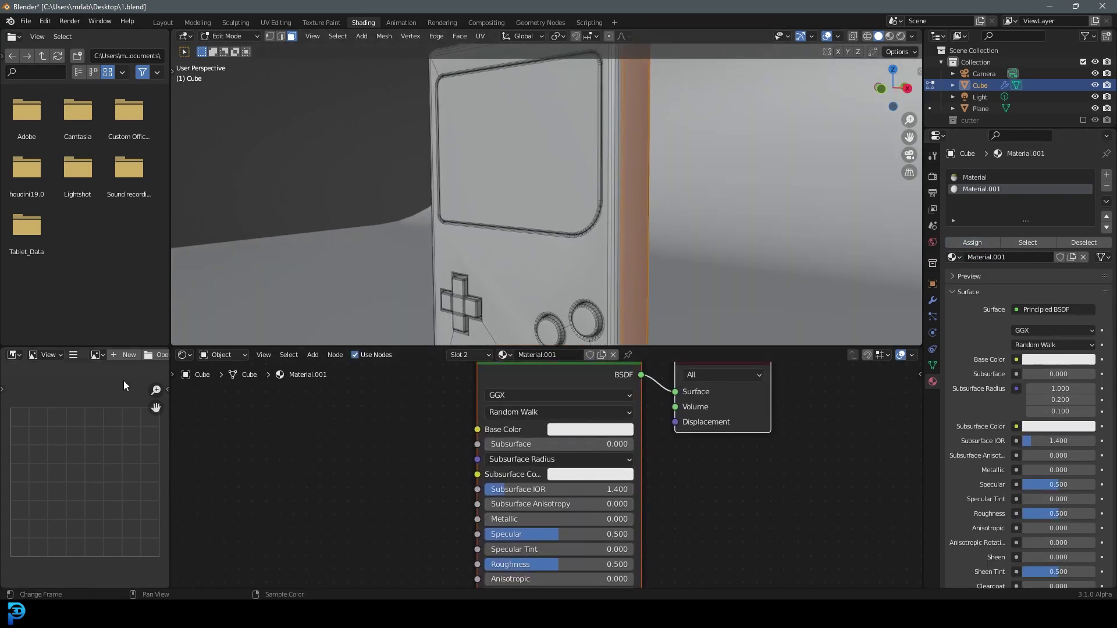
# Display 1200px-Nintendo_Gameboy.jpg in a widened image editor and set the new material's base colour to the photo's light grey casing.
pyautogui.scroll(1, 123, 385)
pyautogui.click(95, 355)
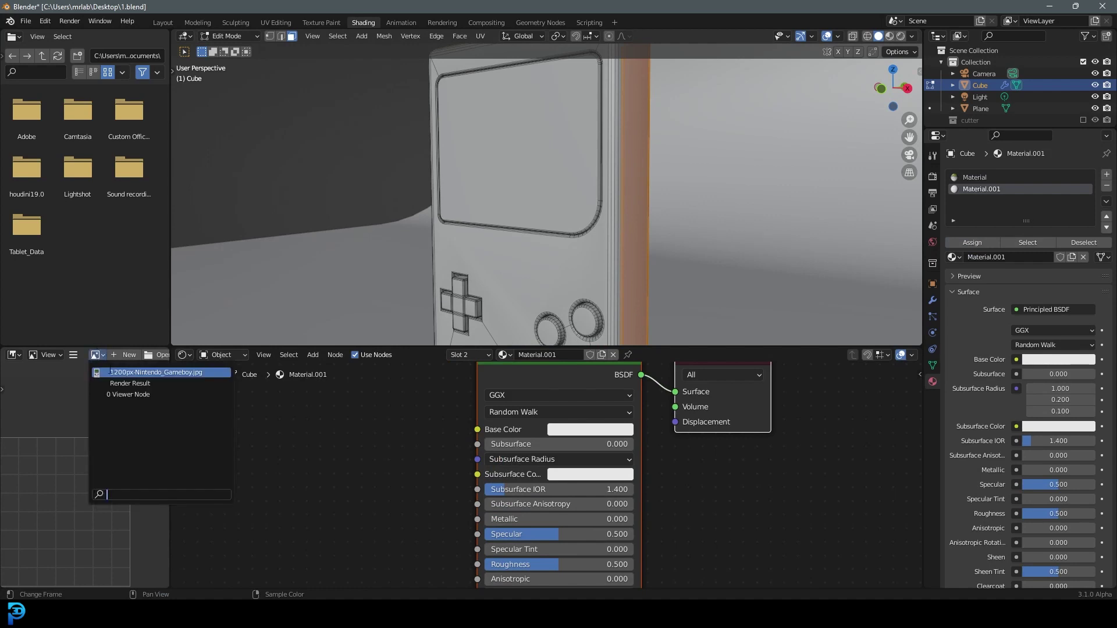
pyautogui.click(114, 373)
pyautogui.scroll(3, 98, 473)
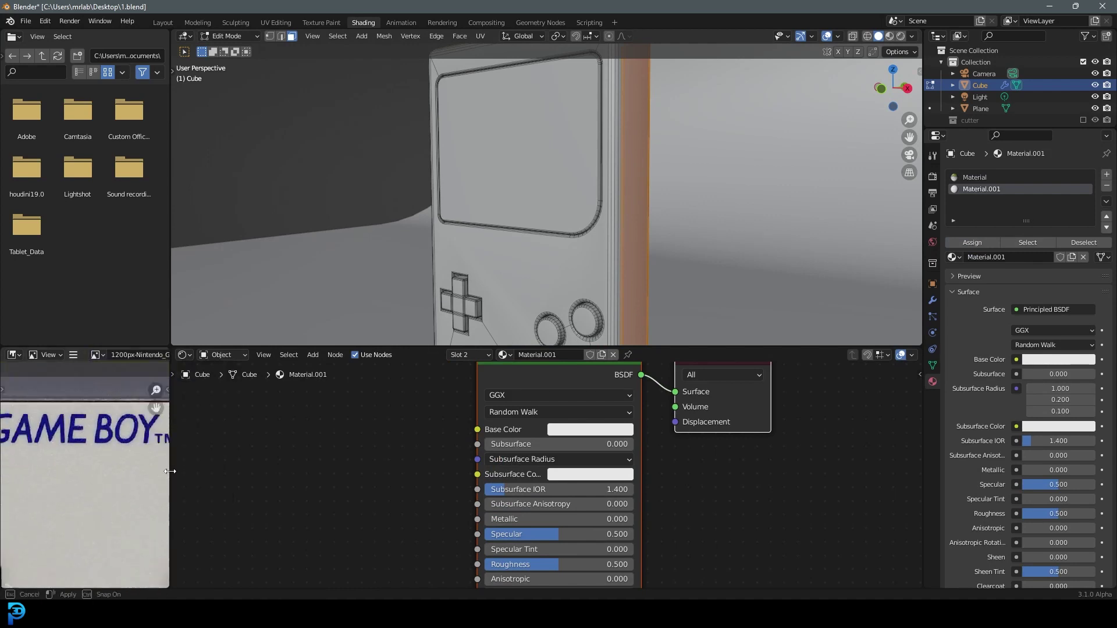
pyautogui.moveTo(171, 472); pyautogui.dragTo(373, 463)
pyautogui.scroll(3, 184, 459)
pyautogui.scroll(-1, 184, 458)
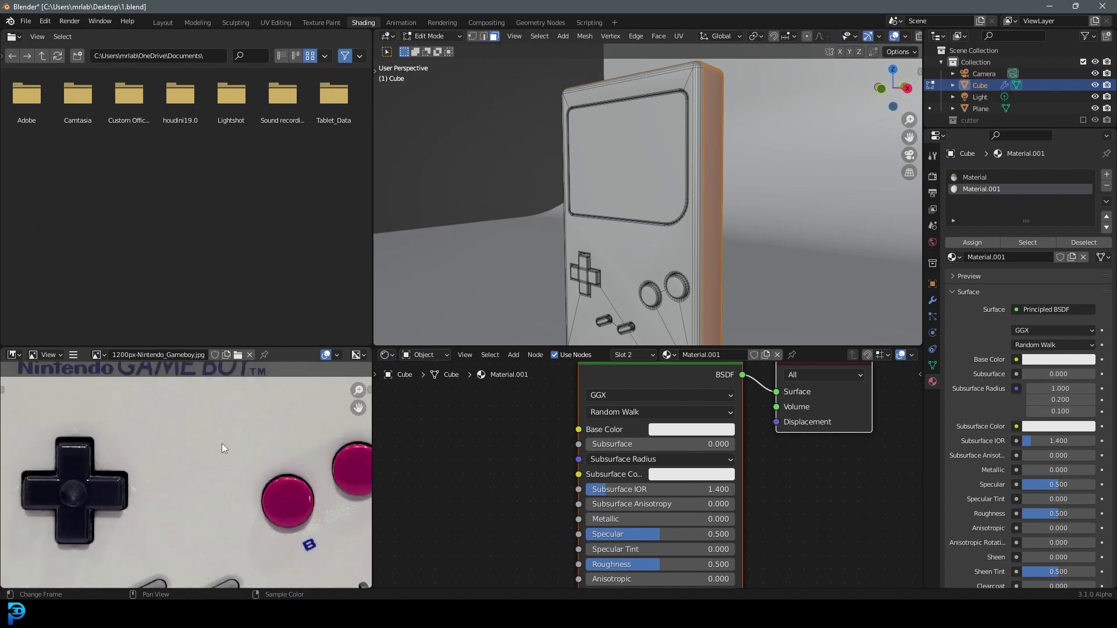
pyautogui.scroll(-2, 212, 443)
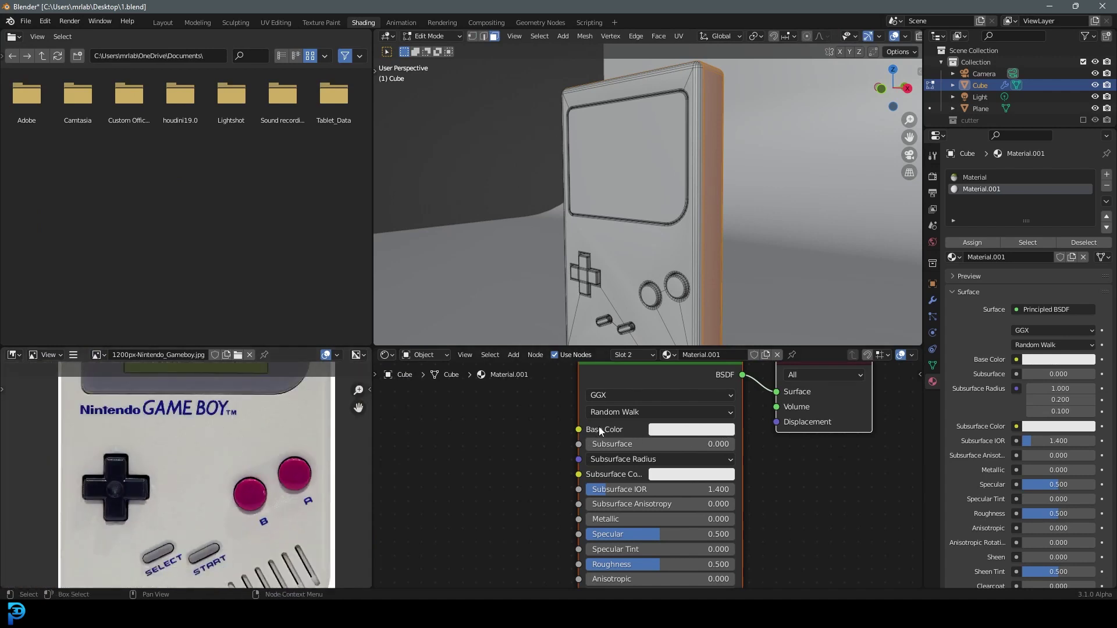
pyautogui.click(685, 435)
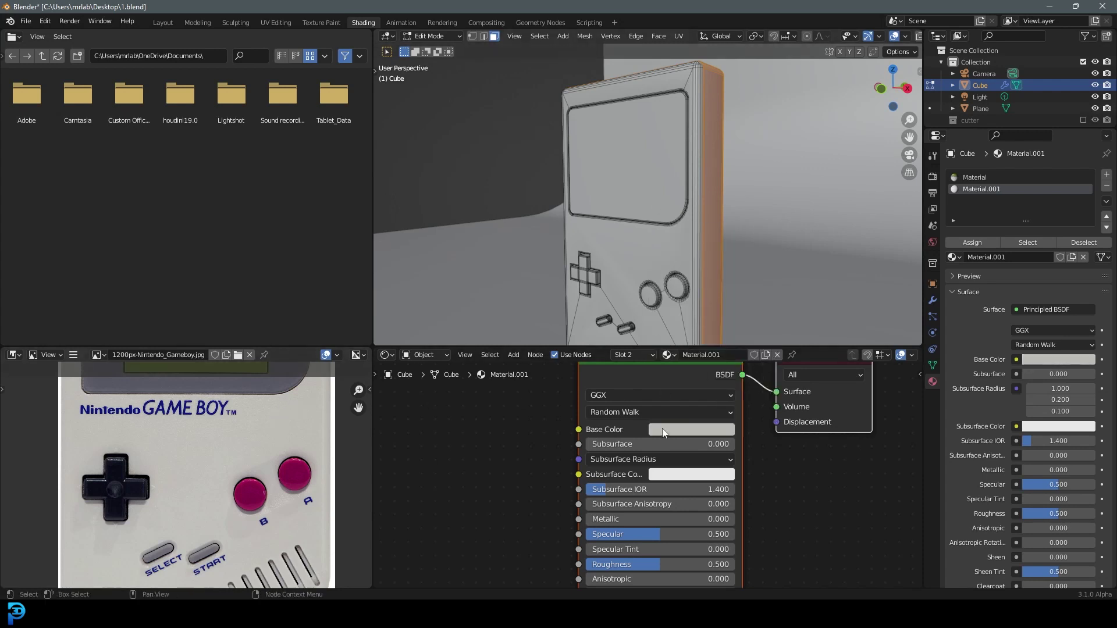
# Assign the new material to the selected back and side faces and check the case with material preview shading in Object Mode.
pyautogui.moveTo(605, 186); pyautogui.dragTo(634, 158, button='middle')
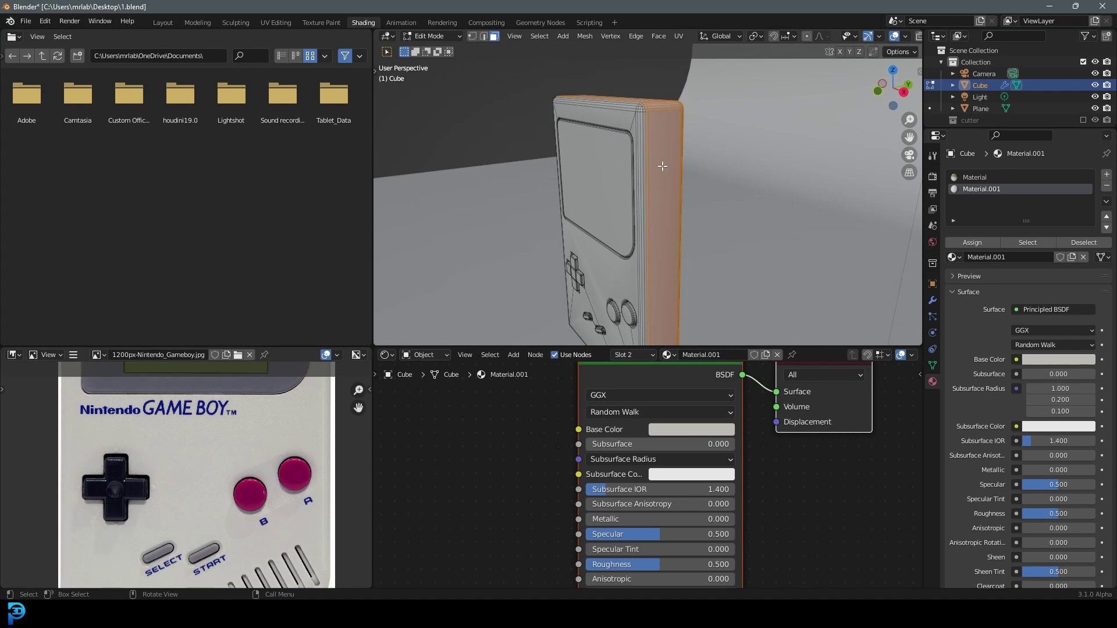
pyautogui.press('z')
pyautogui.click(667, 232)
pyautogui.moveTo(669, 232); pyautogui.dragTo(592, 199, button='middle')
pyautogui.press('Tab')
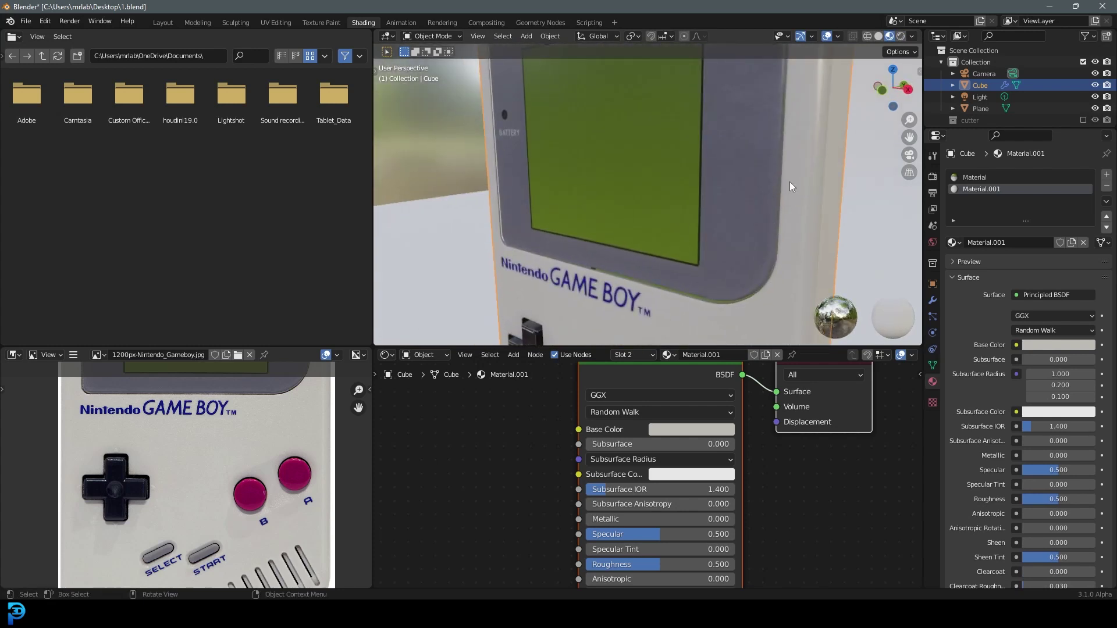
pyautogui.scroll(-5, 649, 256)
pyautogui.moveTo(655, 264); pyautogui.dragTo(597, 270, button='middle')
# In Edit Mode, select all linked faces of the round A and B buttons.
pyautogui.scroll(3, 665, 311)
pyautogui.scroll(3, 502, 146)
pyautogui.keyDown('shift'); pyautogui.moveTo(665, 307); pyautogui.dragTo(527, 200, button='middle'); pyautogui.keyUp('shift')
pyautogui.press('Tab')
pyautogui.click(527, 201)
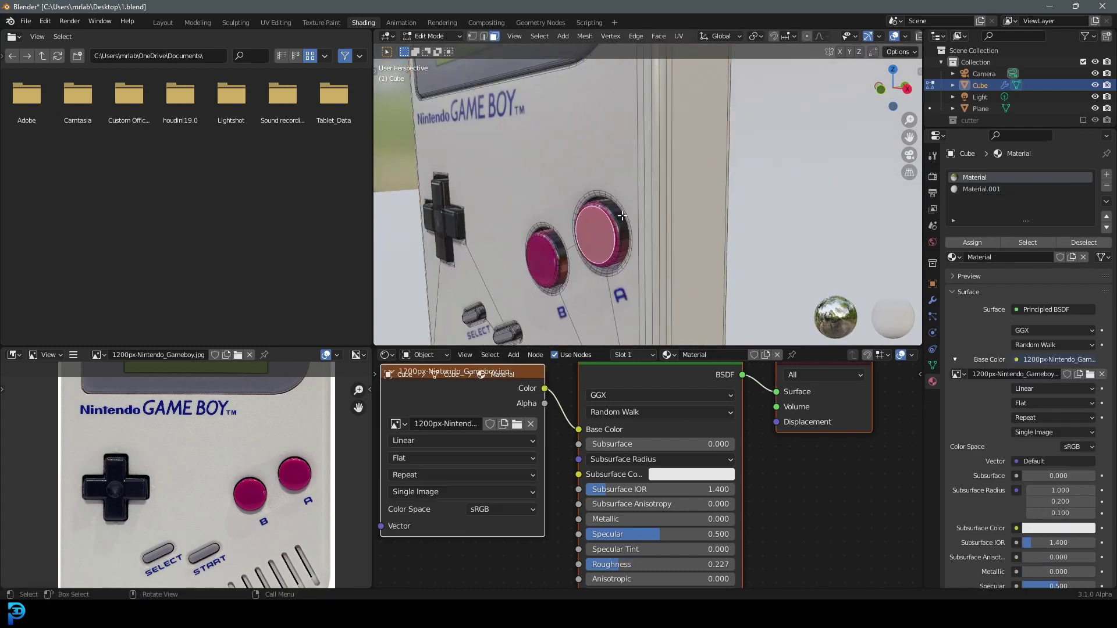
pyautogui.scroll(3, 536, 256)
pyautogui.scroll(-2, 518, 276)
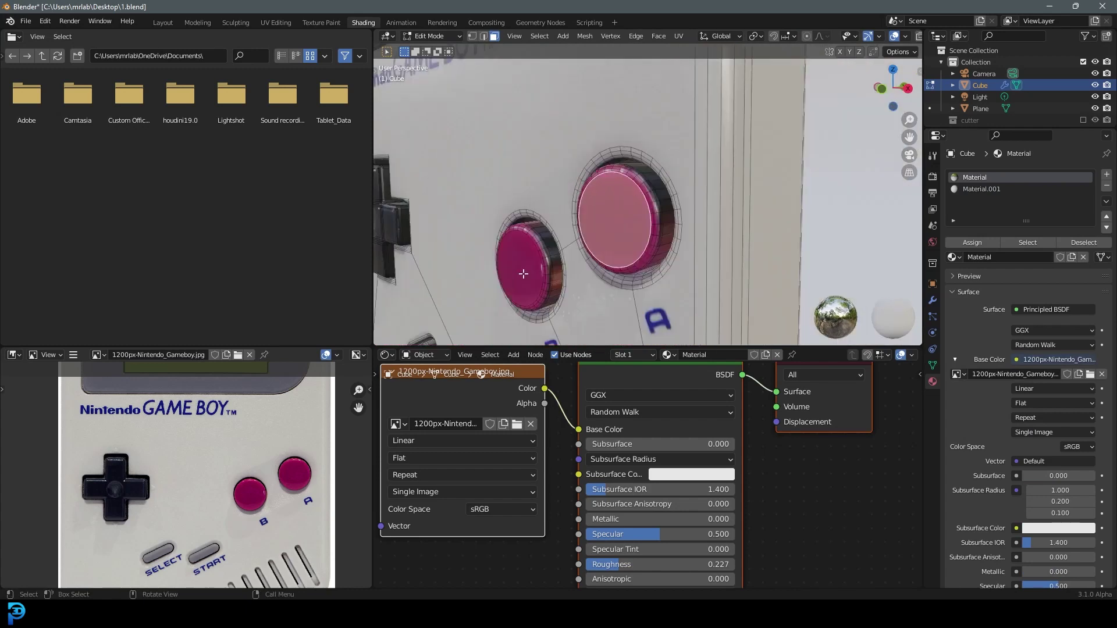
pyautogui.hotkey('ctrl', 'l')
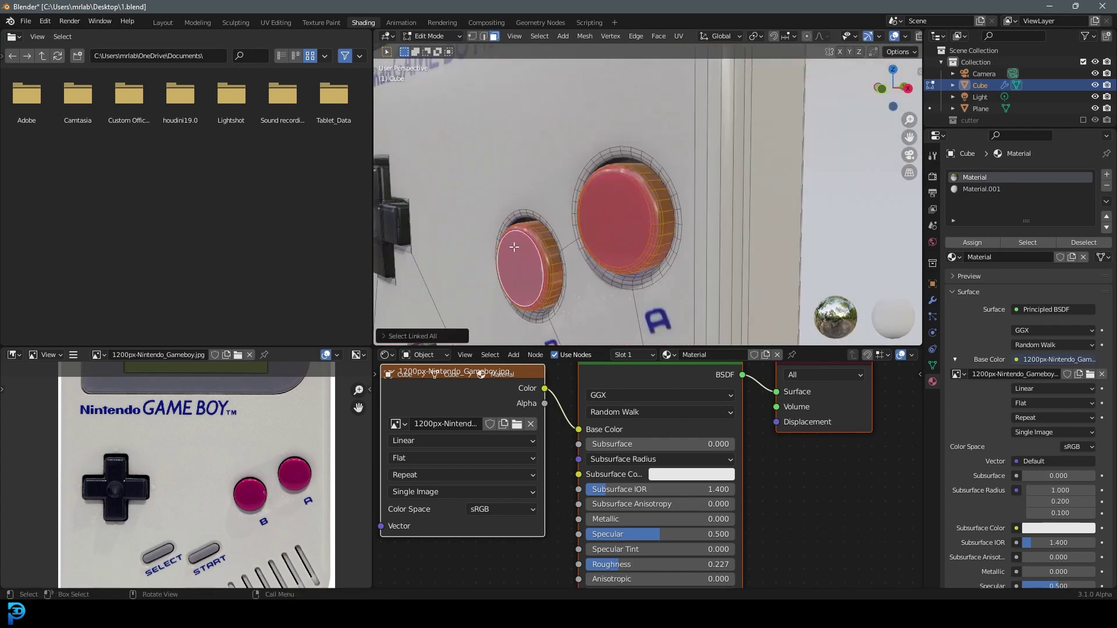
pyautogui.scroll(-2, 243, 438)
# Switch to the UV Editing workspace, then shrink and recentre the B button's UVs inside its magenta area of the photo.
pyautogui.click(276, 22)
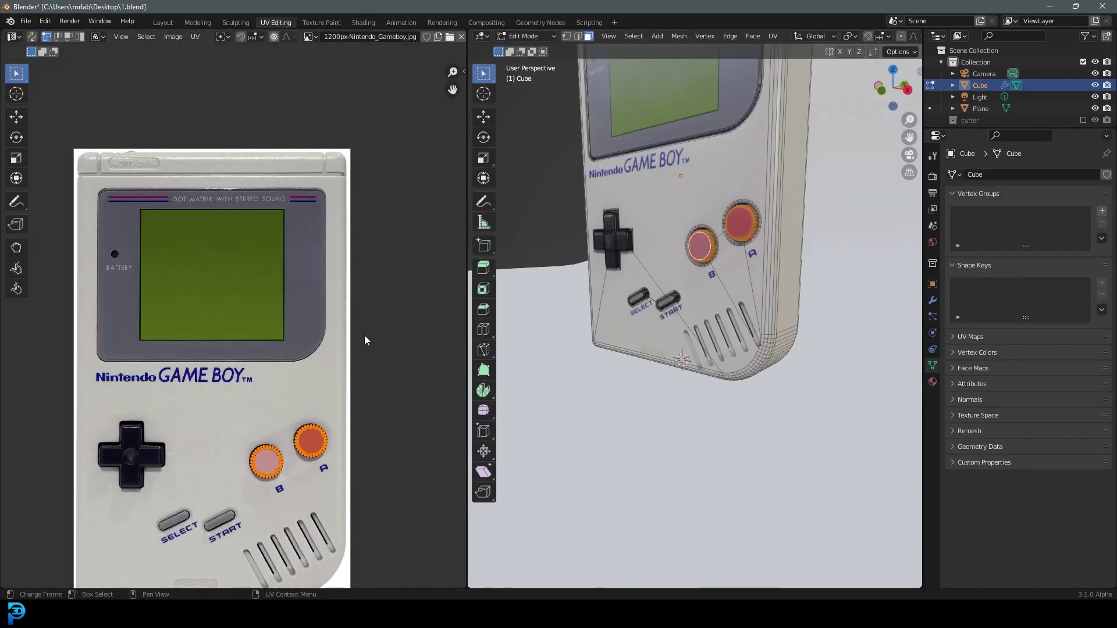
pyautogui.scroll(6, 214, 317)
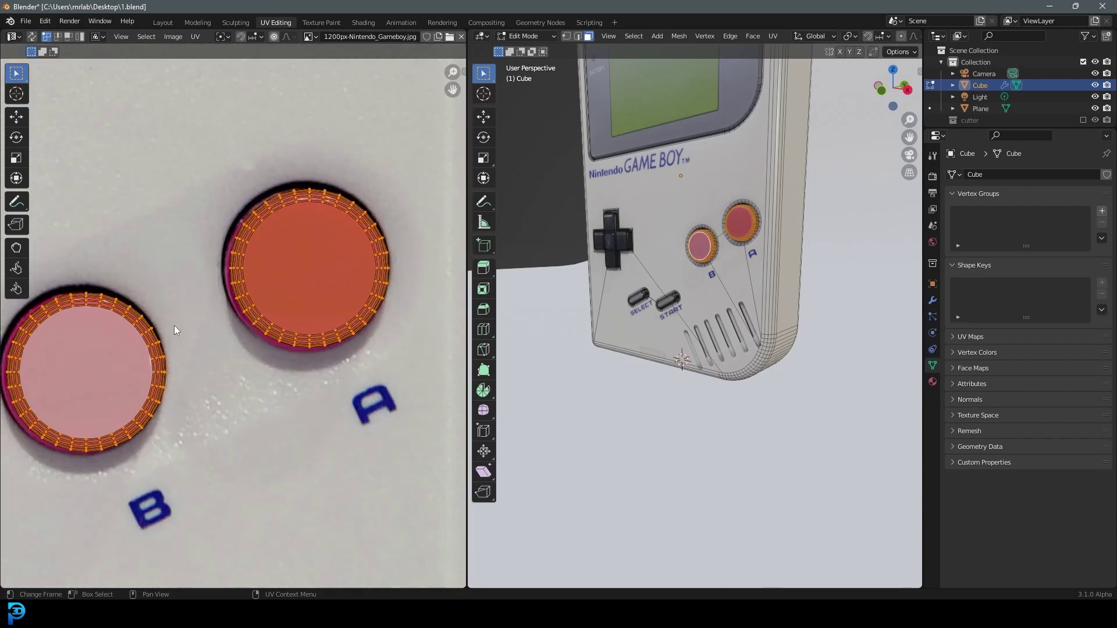
pyautogui.moveTo(174, 325); pyautogui.dragTo(217, 302, button='middle')
pyautogui.moveTo(237, 437); pyautogui.dragTo(15, 236)
pyautogui.press('s')
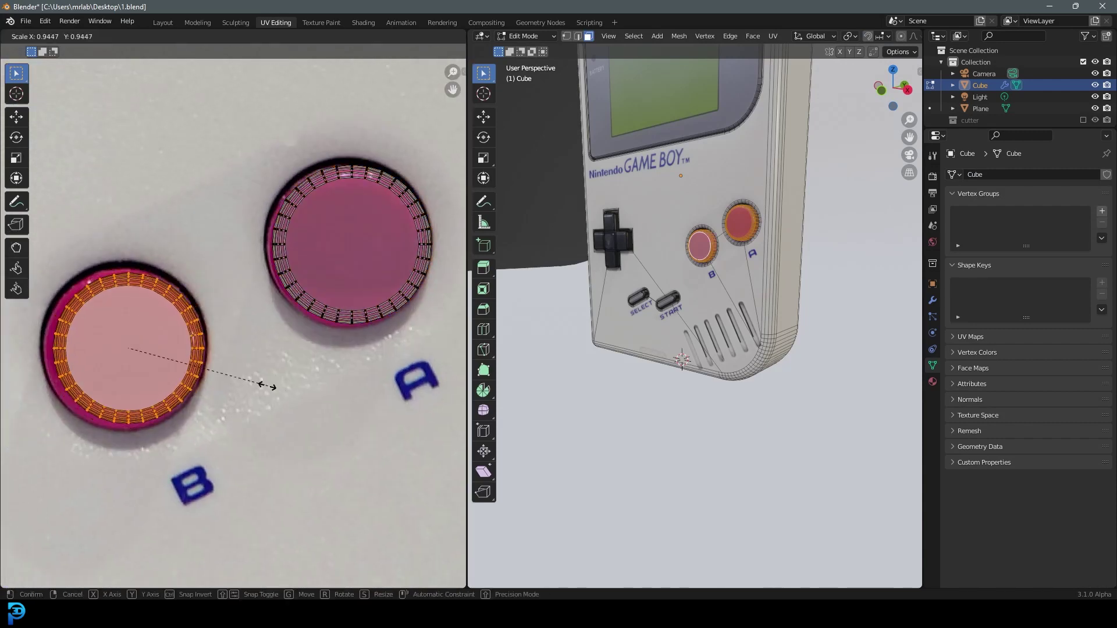
pyautogui.click(265, 385)
pyautogui.press('g')
pyautogui.click(270, 382)
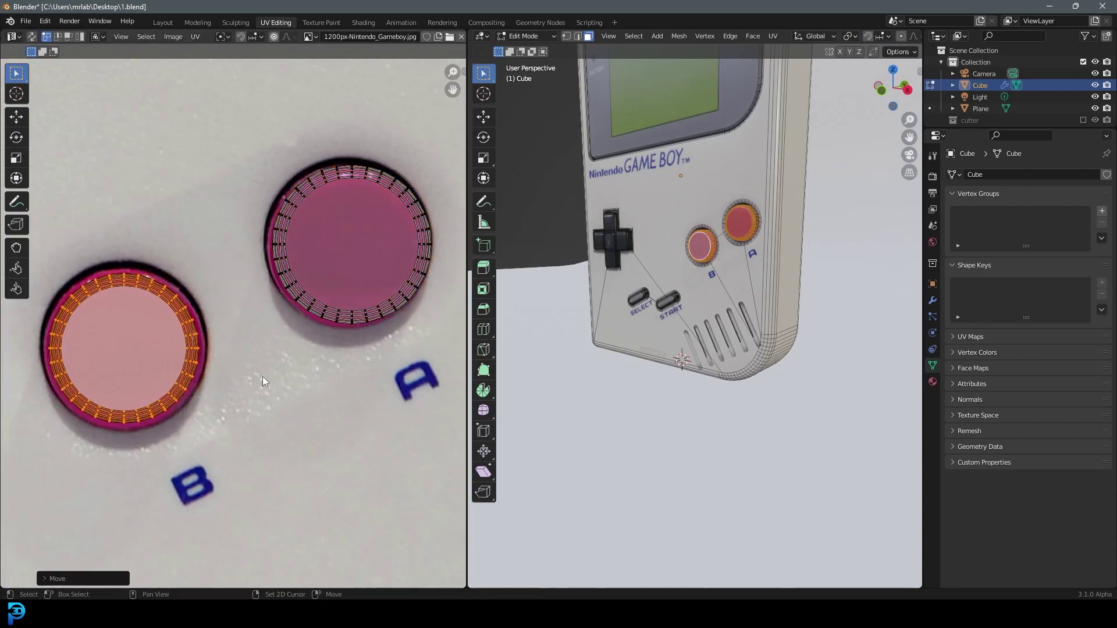
# Scale down the A button's UVs, centre them within its magenta area, and return to Object Mode.
pyautogui.moveTo(249, 151); pyautogui.dragTo(445, 363)
pyautogui.press('s')
pyautogui.click(438, 355)
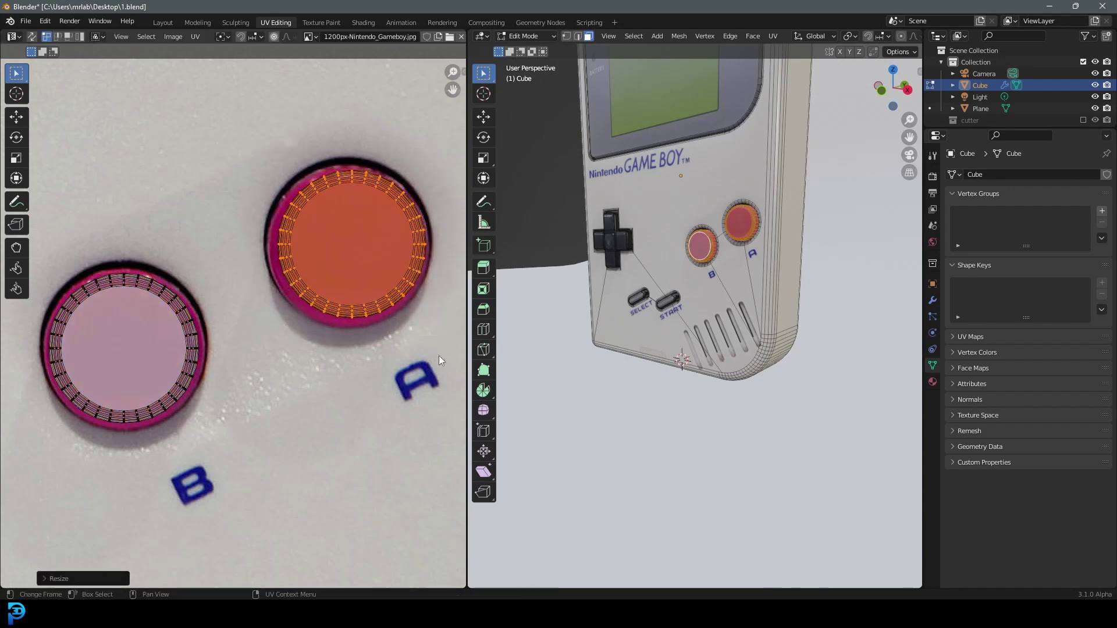
pyautogui.press('g')
pyautogui.click(423, 356)
pyautogui.press('Tab')
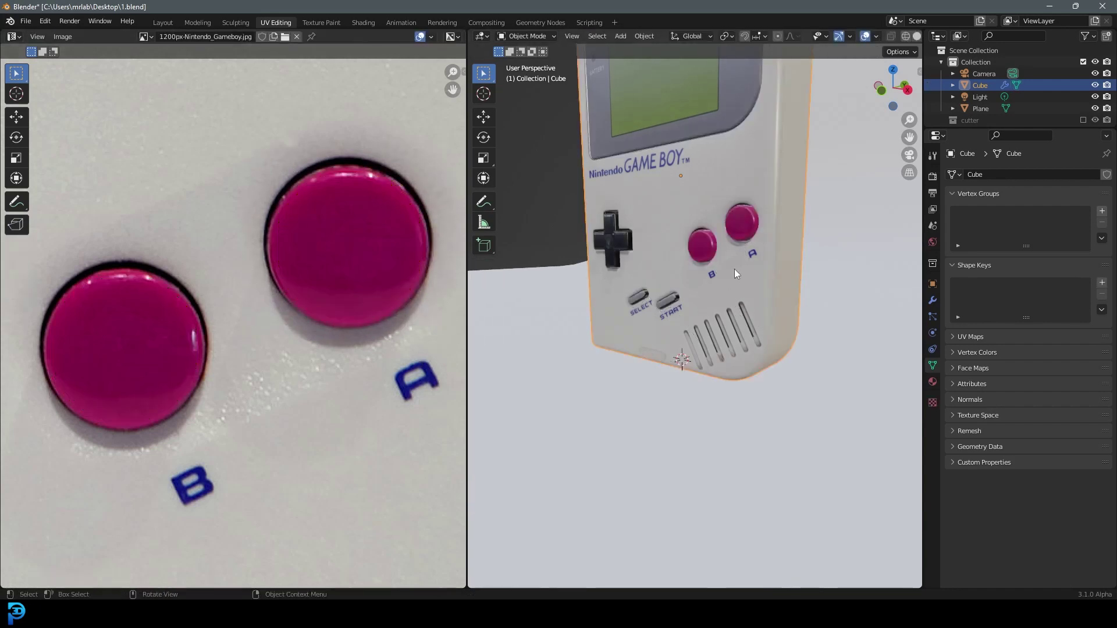
# Inspect the buttons up close and check the Game Boy through the camera with rendered shading and nothing selected.
pyautogui.moveTo(759, 227); pyautogui.dragTo(742, 243, button='middle')
pyautogui.scroll(4, 743, 203)
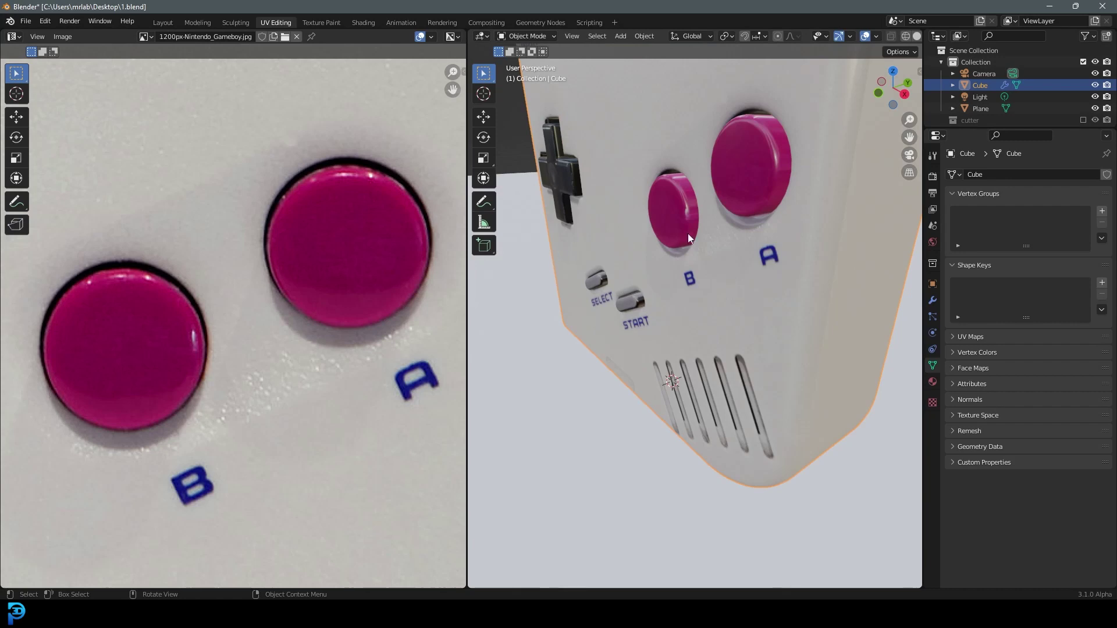
pyautogui.scroll(4, 632, 316)
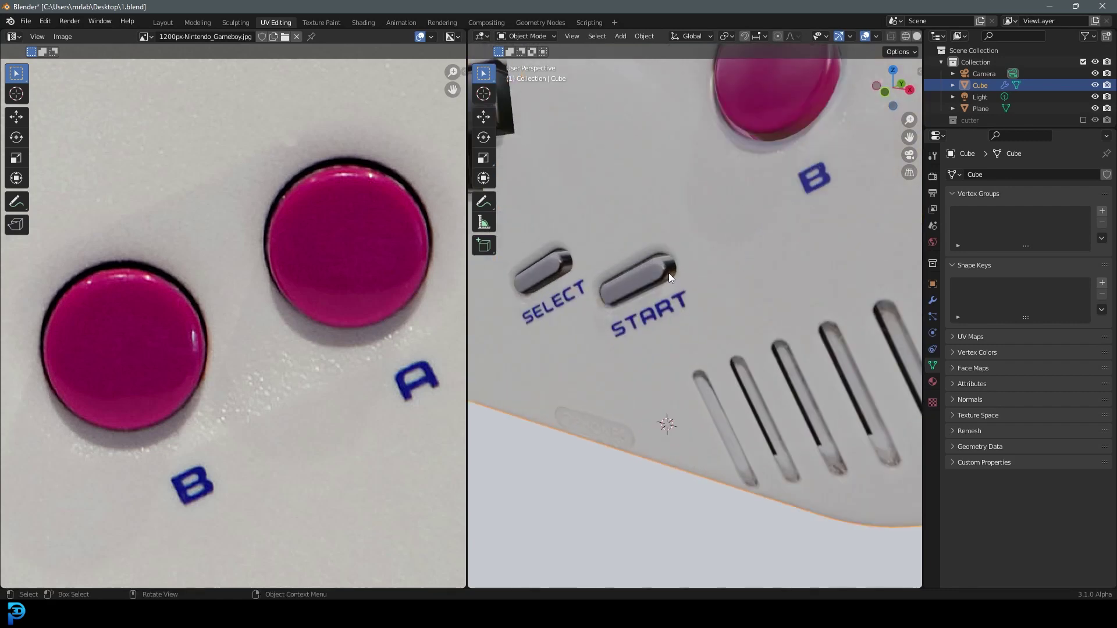
pyautogui.scroll(-5, 675, 272)
pyautogui.press('KP_0')
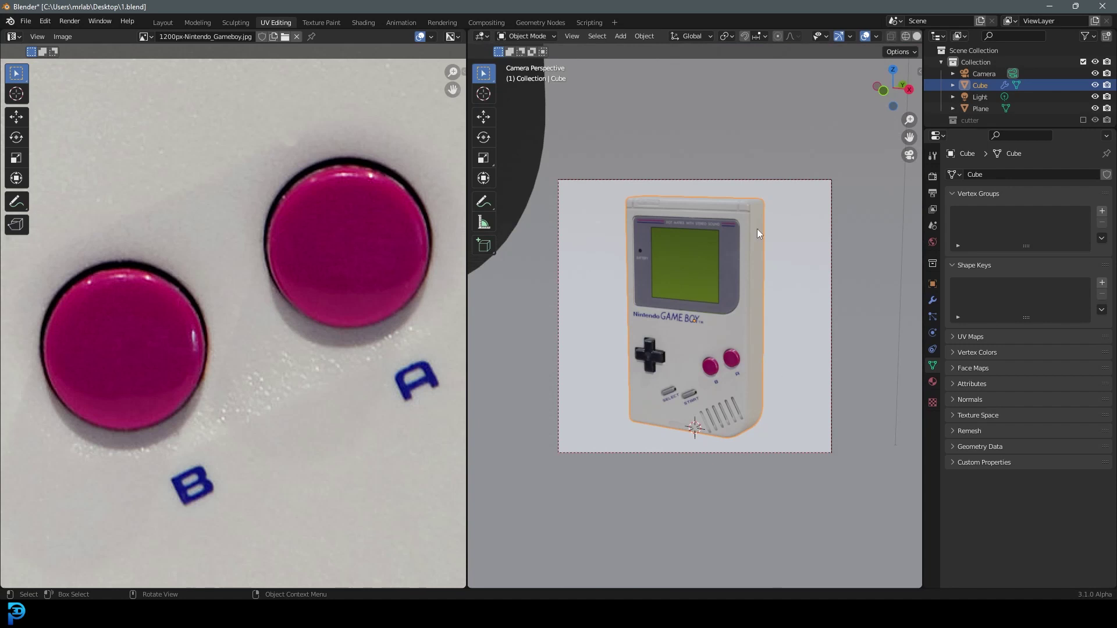
pyautogui.scroll(2, 725, 236)
pyautogui.press('z')
pyautogui.click(732, 192)
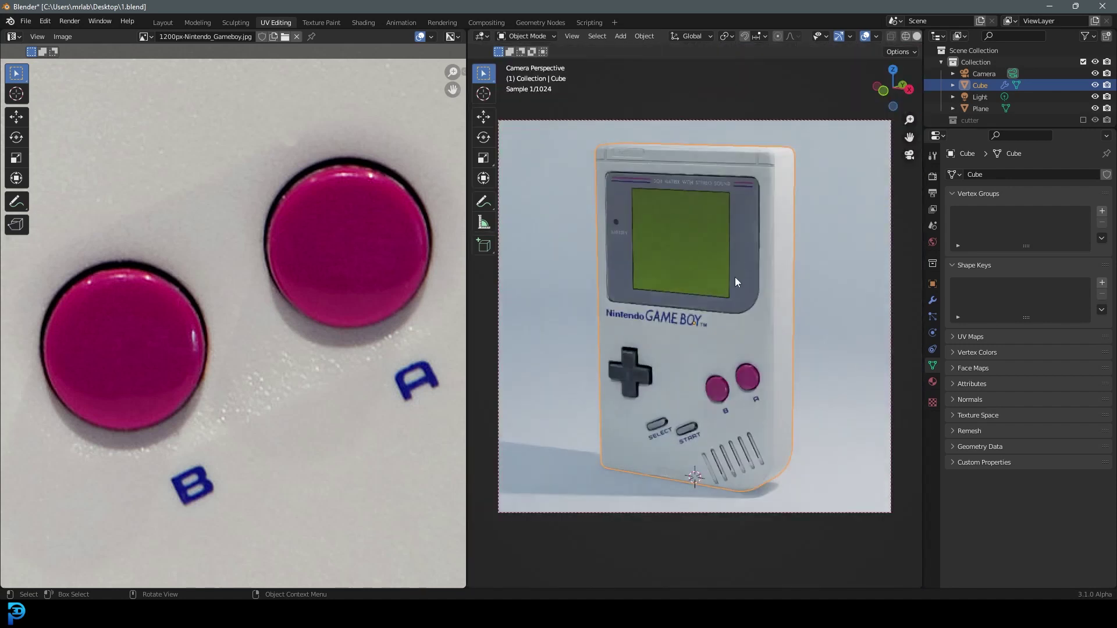
pyautogui.hotkey('alt', 'a')
# Return the viewport to solid shading, save the file, and render the final image.
pyautogui.press('z')
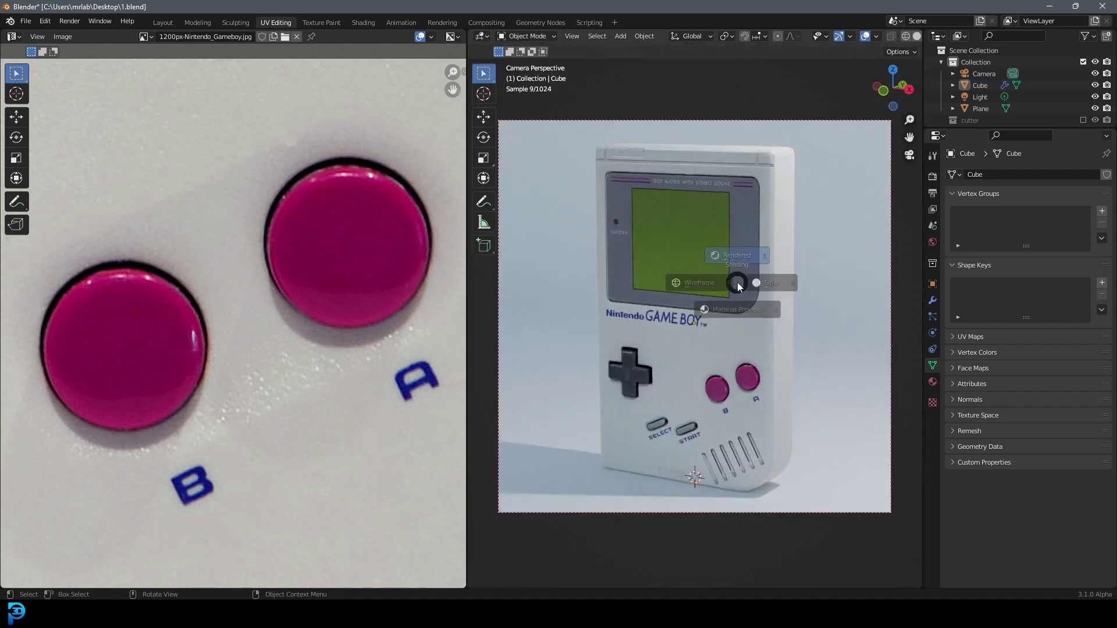
pyautogui.click(813, 282)
pyautogui.hotkey('ctrl', 's')
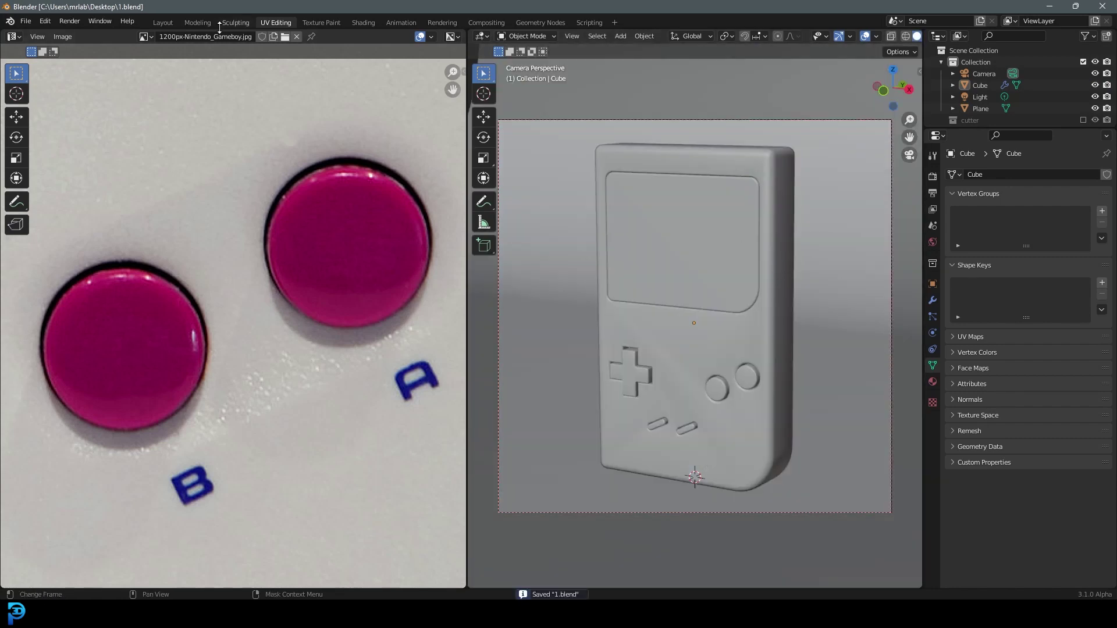
pyautogui.click(78, 23)
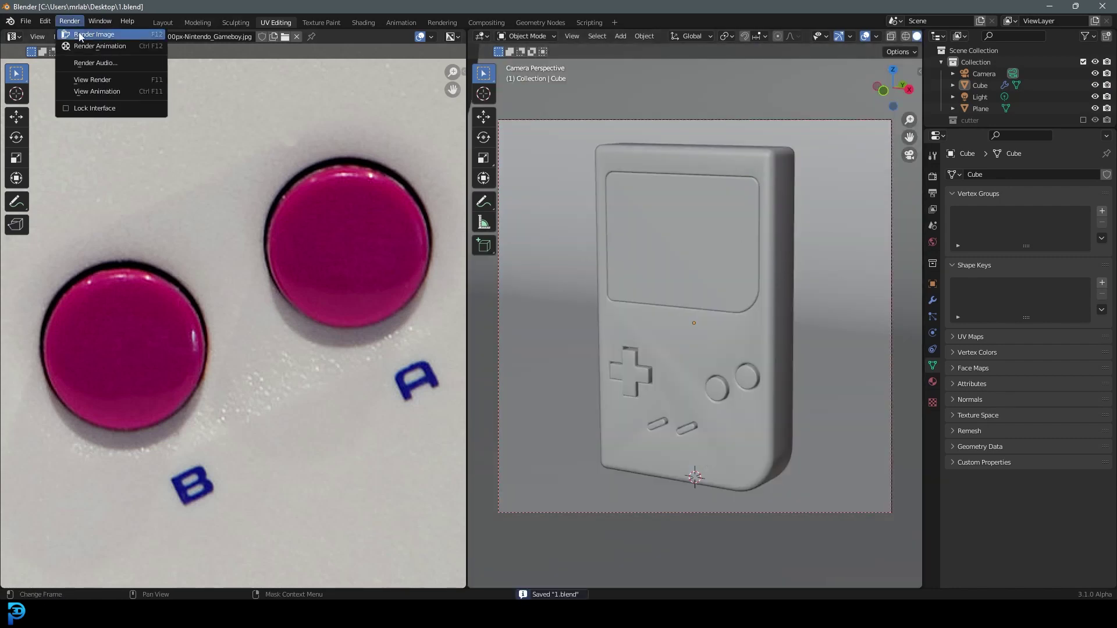
pyautogui.click(81, 35)
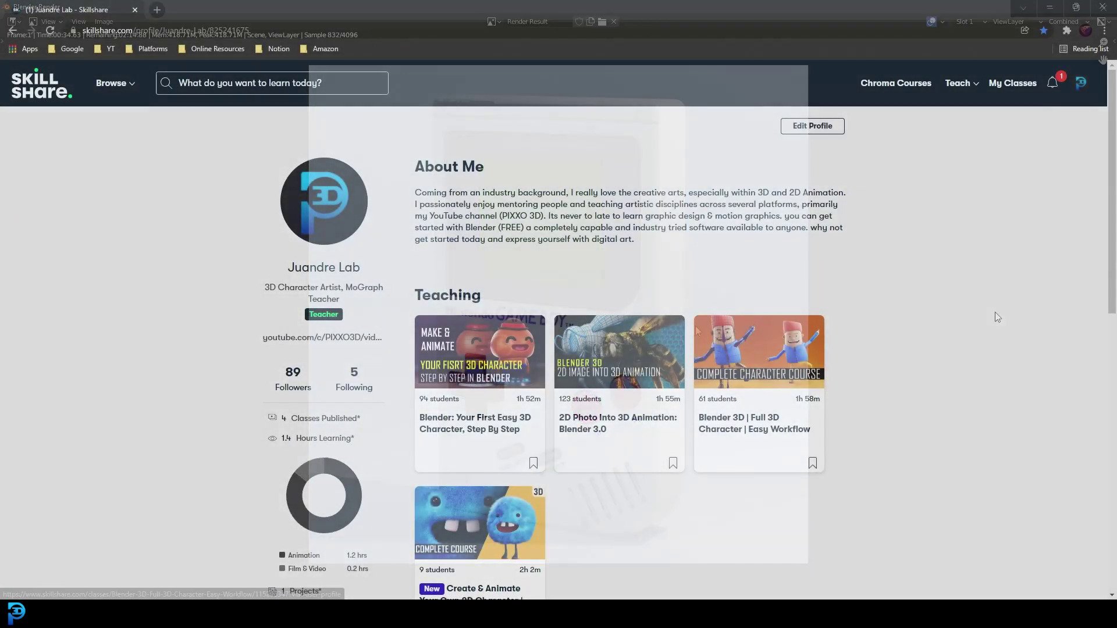
# In the browser, open the Skillshare class "2D Photo Into 3D Animation: Blender 3.0" and skim the Modelling Part 1 lesson.
pyautogui.scroll(-1, 605, 326)
pyautogui.click(610, 369)
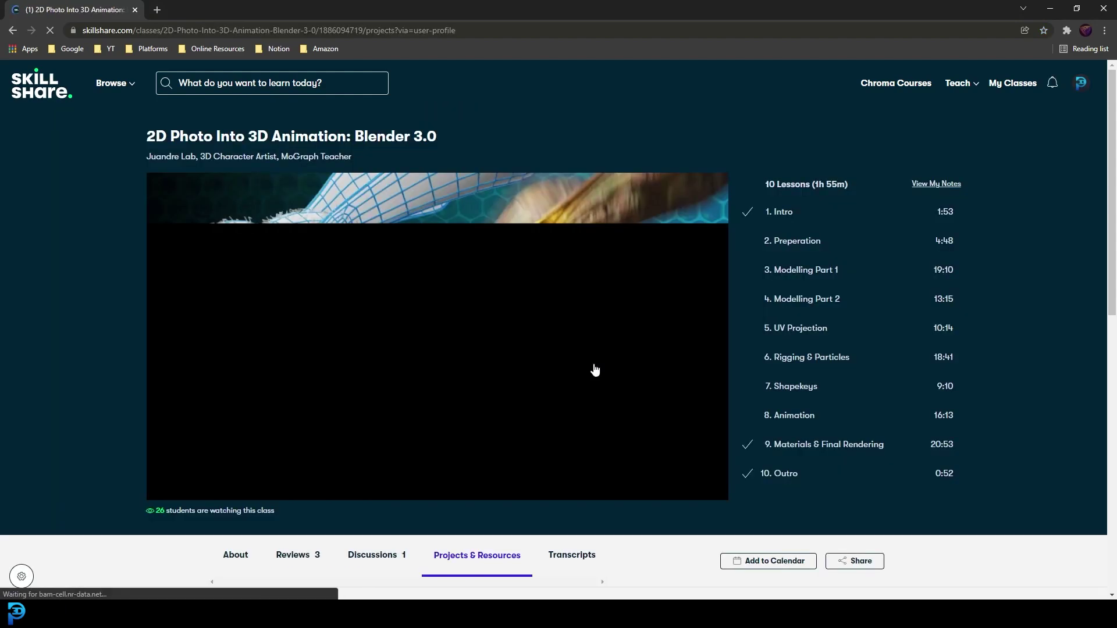
pyautogui.click(785, 273)
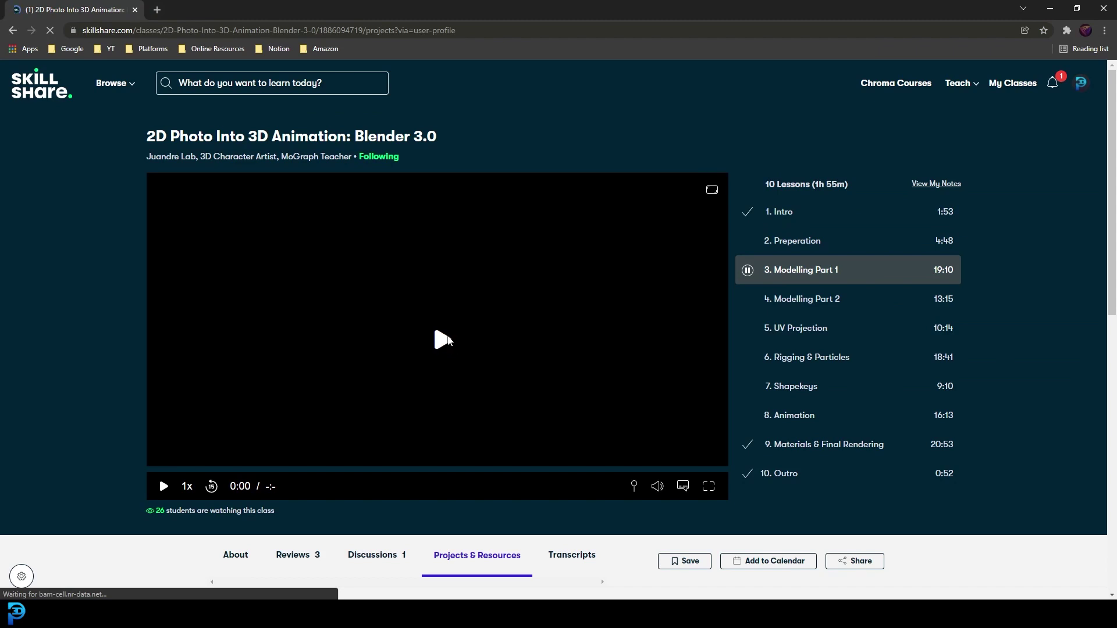
pyautogui.click(443, 340)
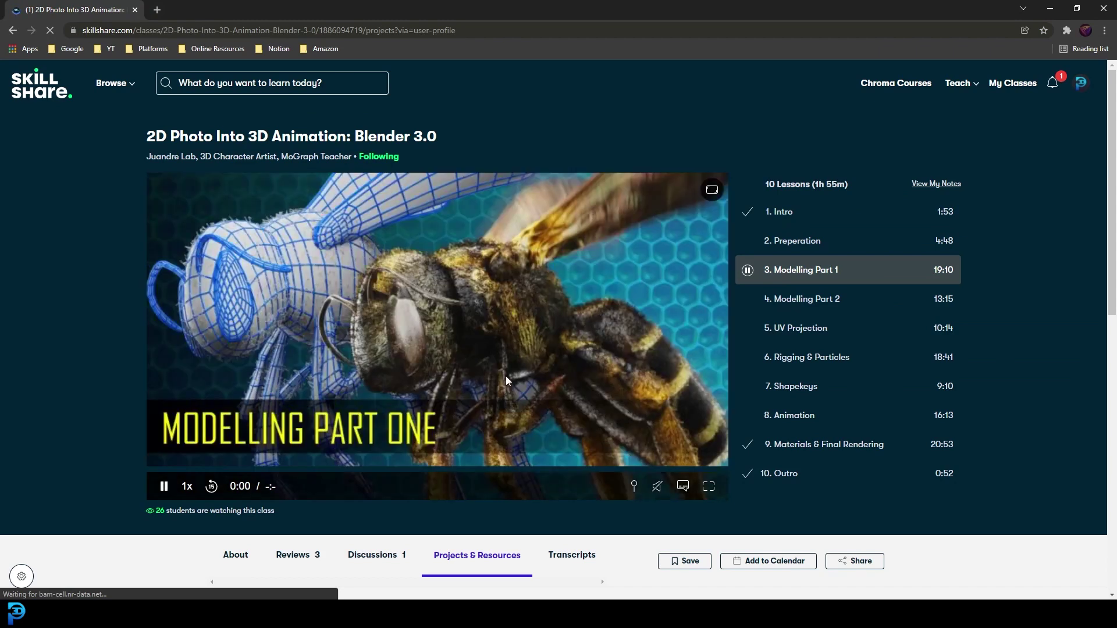
pyautogui.click(359, 473)
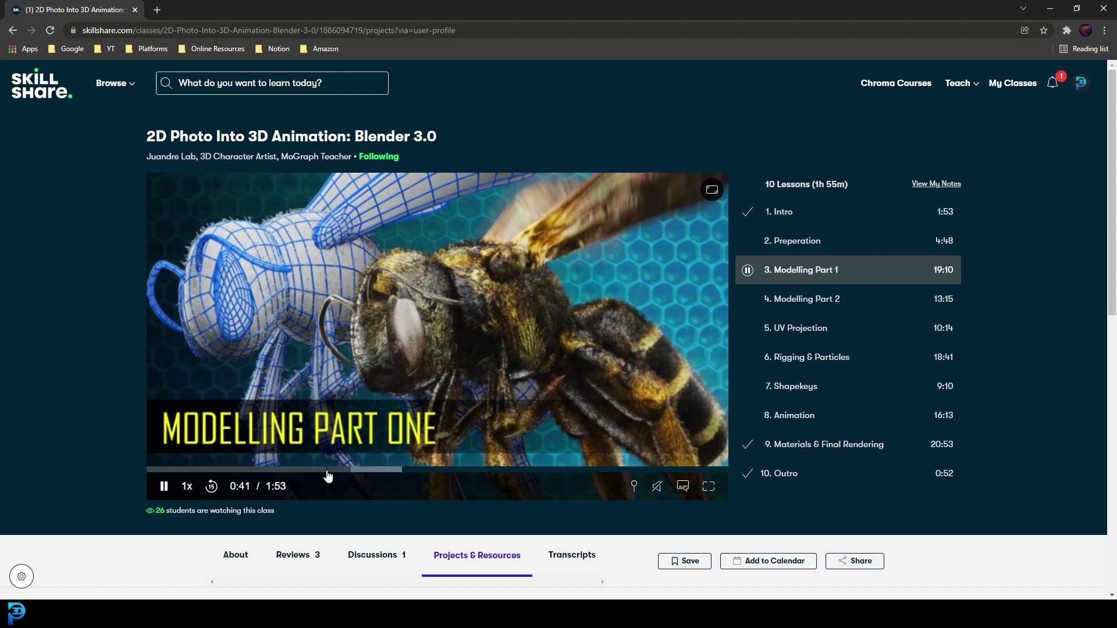
pyautogui.click(329, 472)
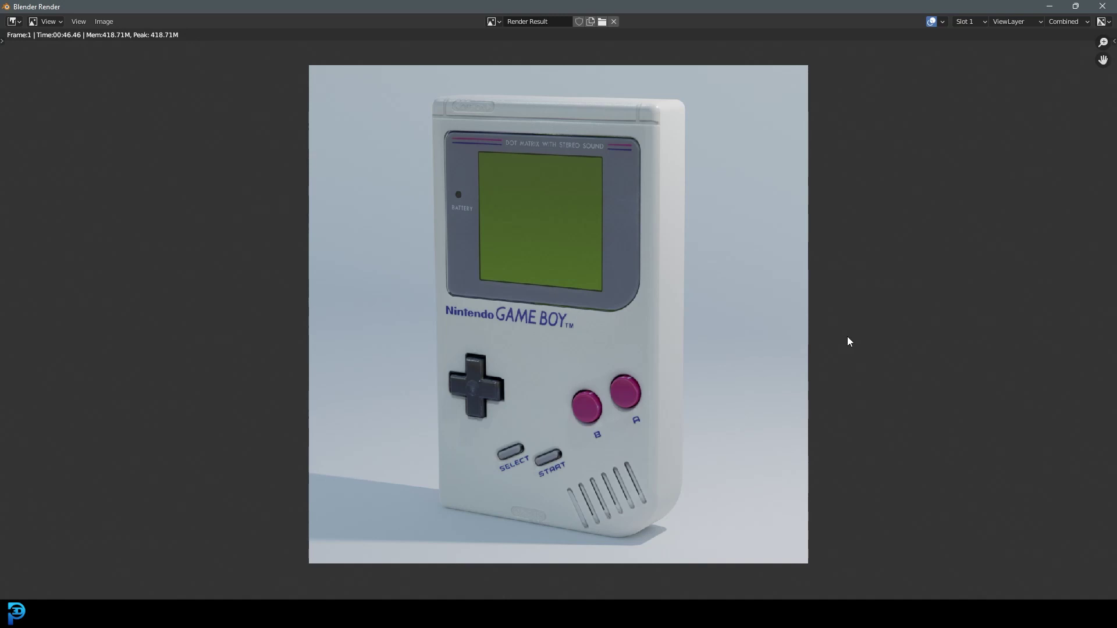
# Return to the Blender render window and examine the finished Game Boy image up close.
pyautogui.moveTo(781, 361); pyautogui.dragTo(791, 367, button='middle')
pyautogui.scroll(1, 885, 359)
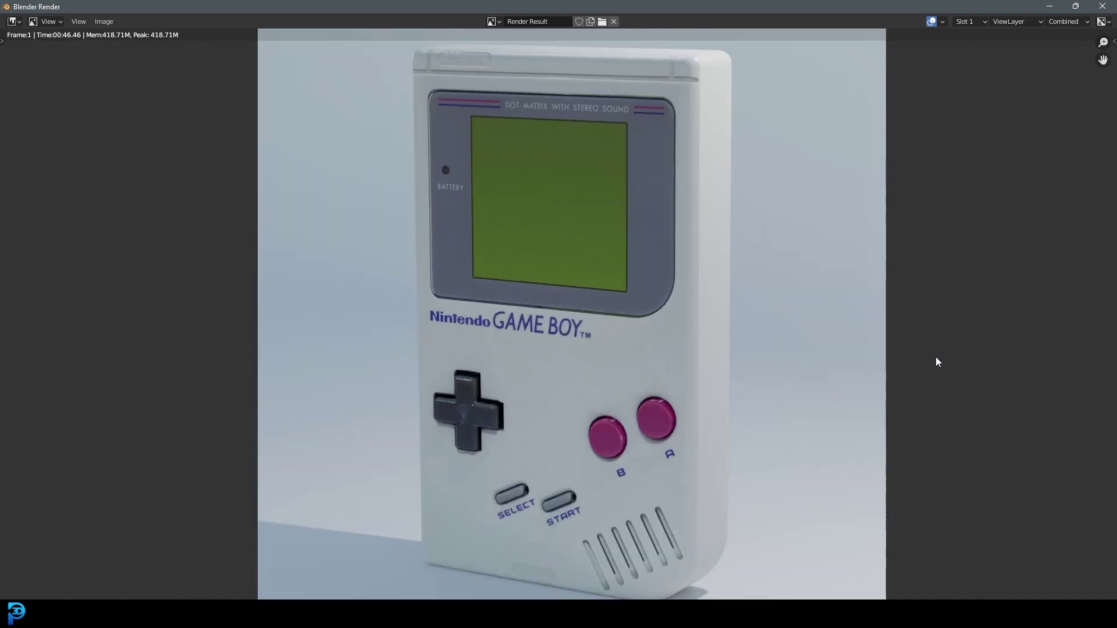